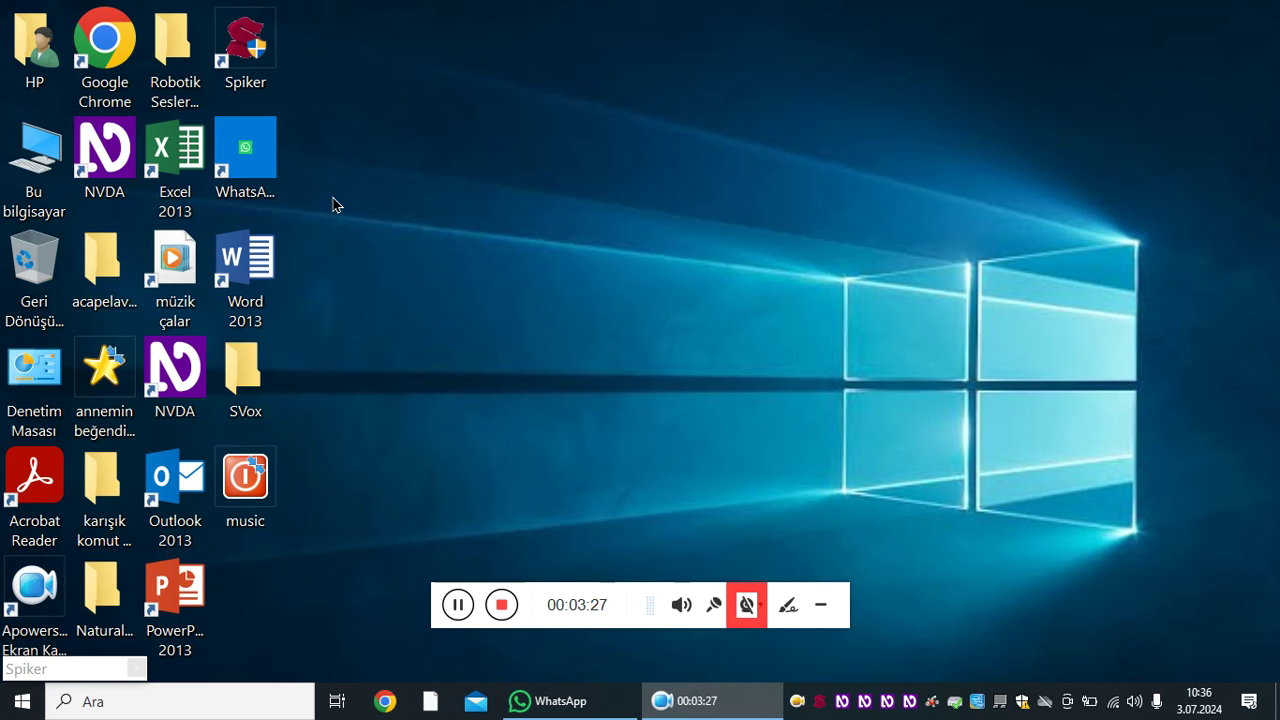
# Examine NVDA's Tercihler entries, from Ayarlar and Konuşma sözlüğü through the Microsoft Word accessibility settings.
pyautogui.press('Insert+n')
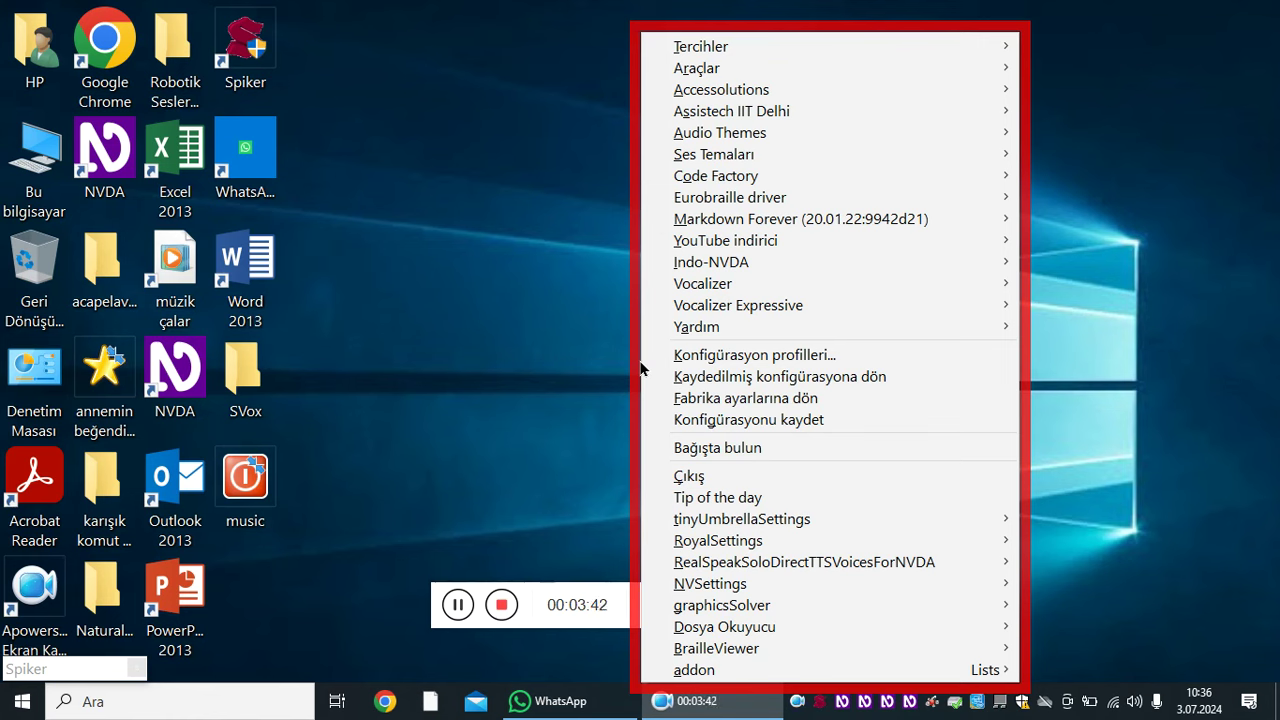
pyautogui.press('Down')
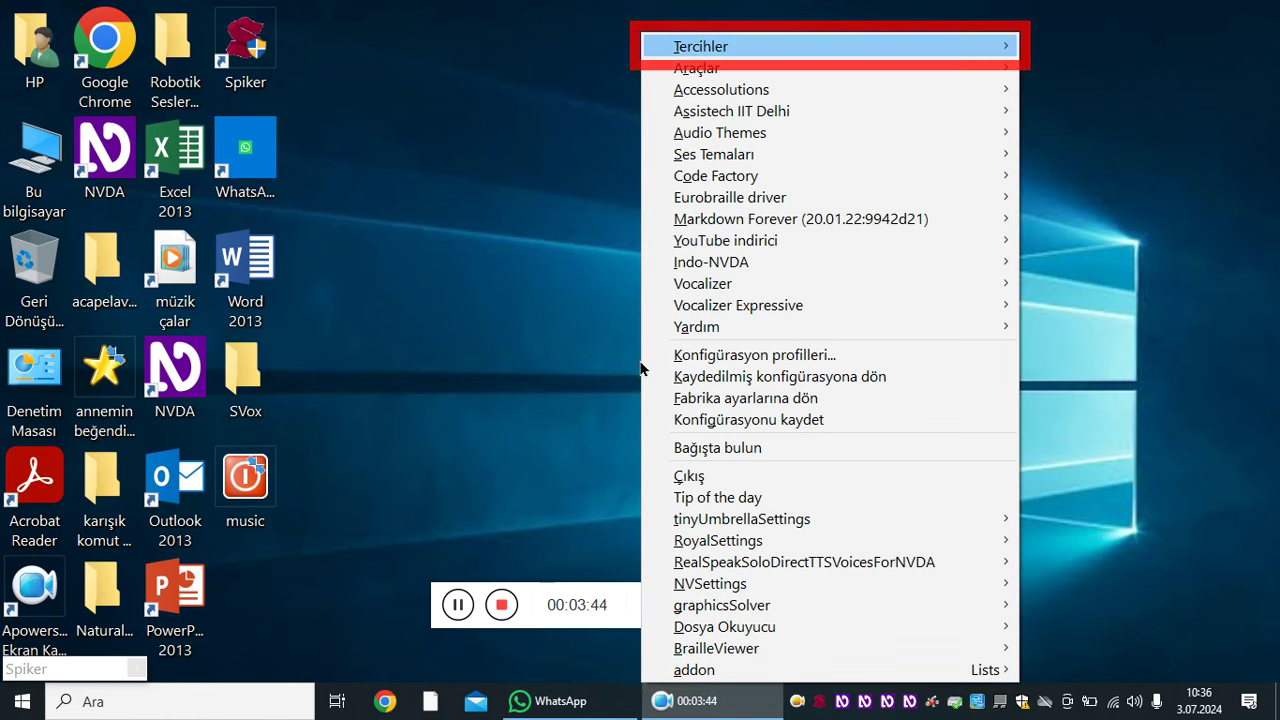
pyautogui.press('Right')
pyautogui.press('Left')
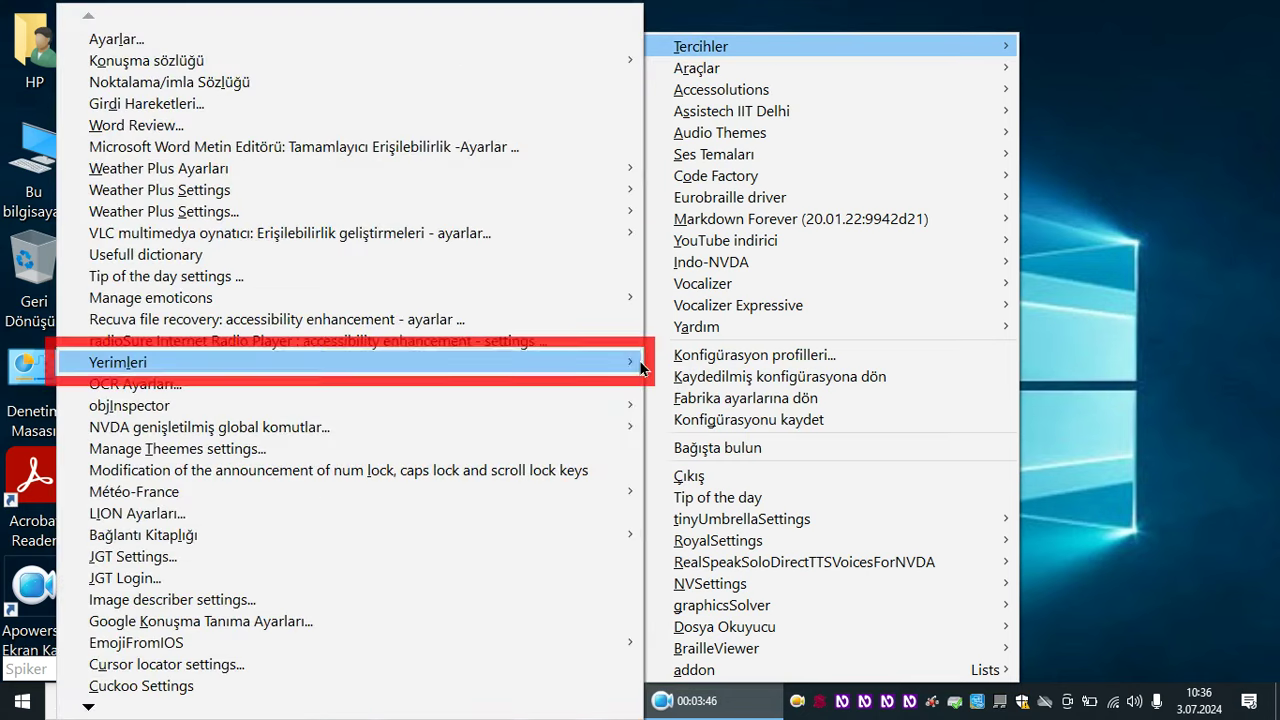
pyautogui.press('Left')
pyautogui.press('Right')
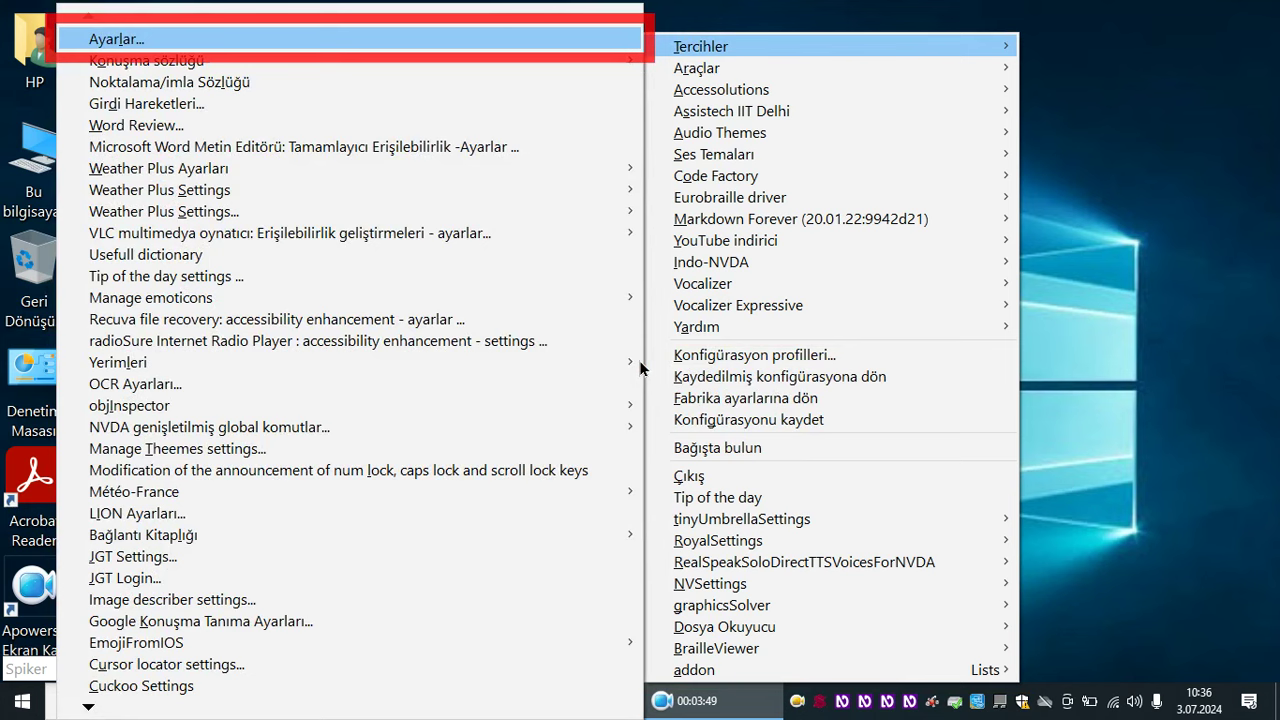
pyautogui.press('Down')
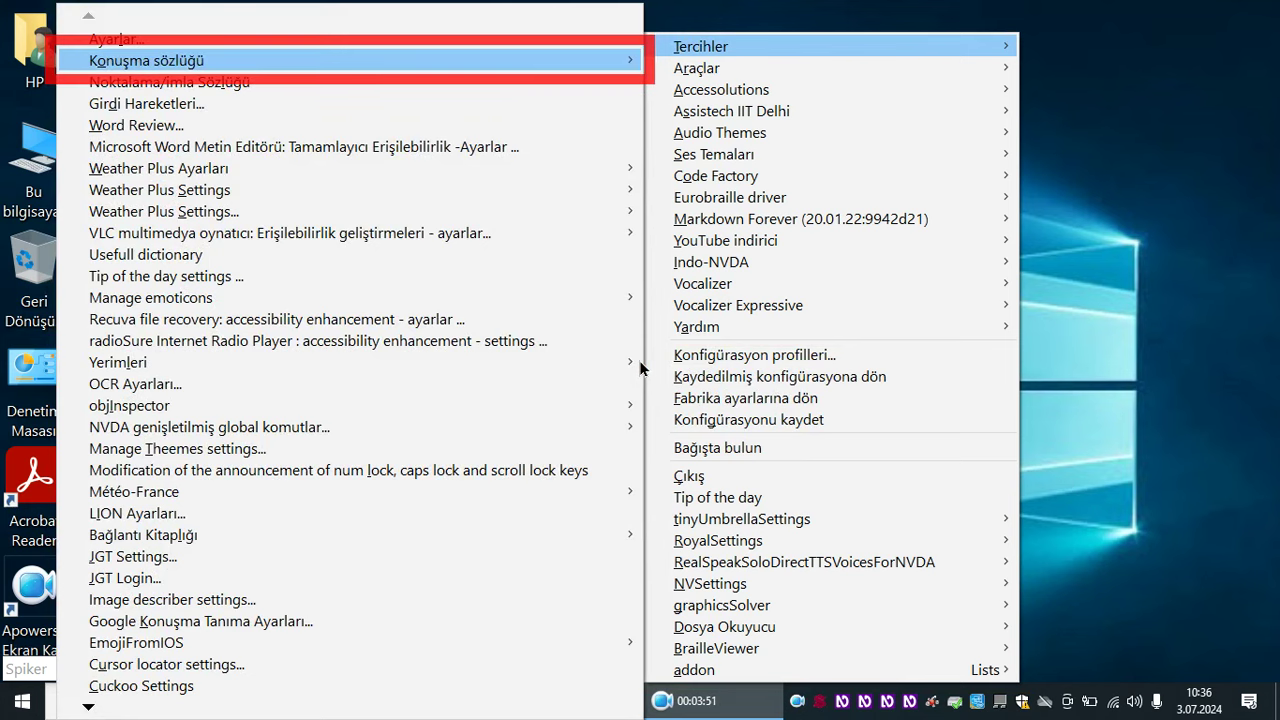
pyautogui.press('Down')
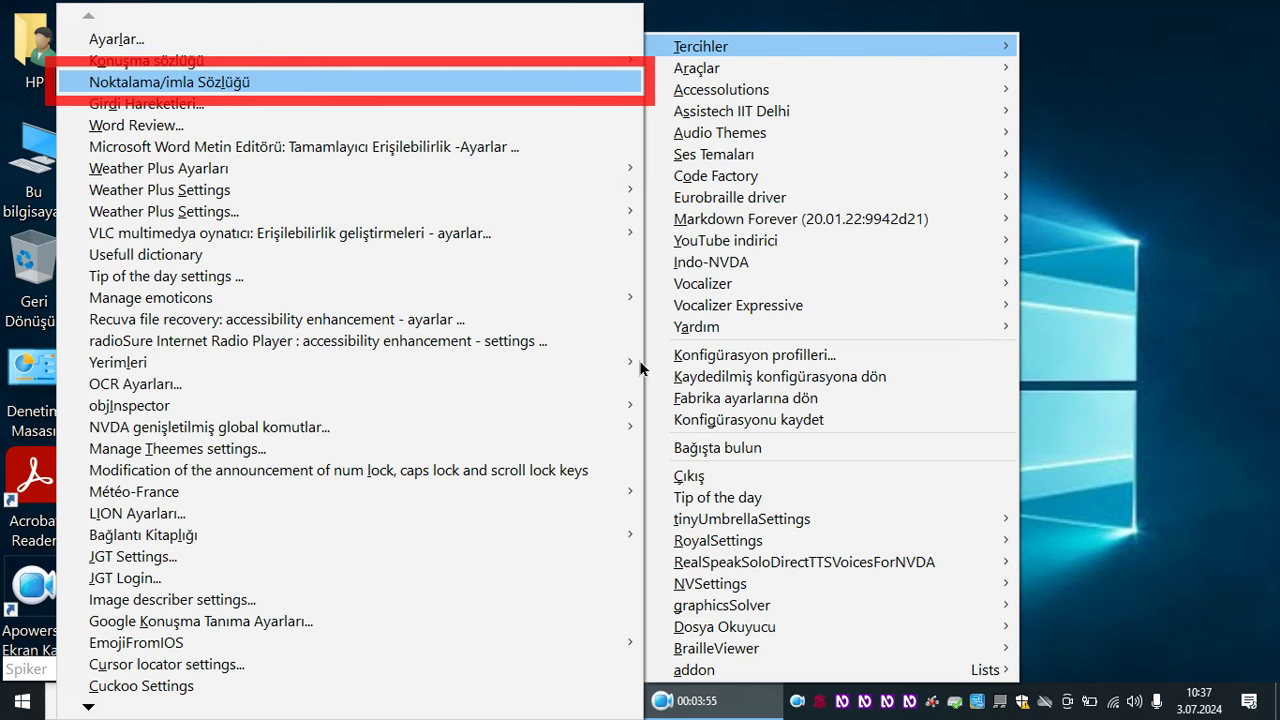
pyautogui.press('Down')
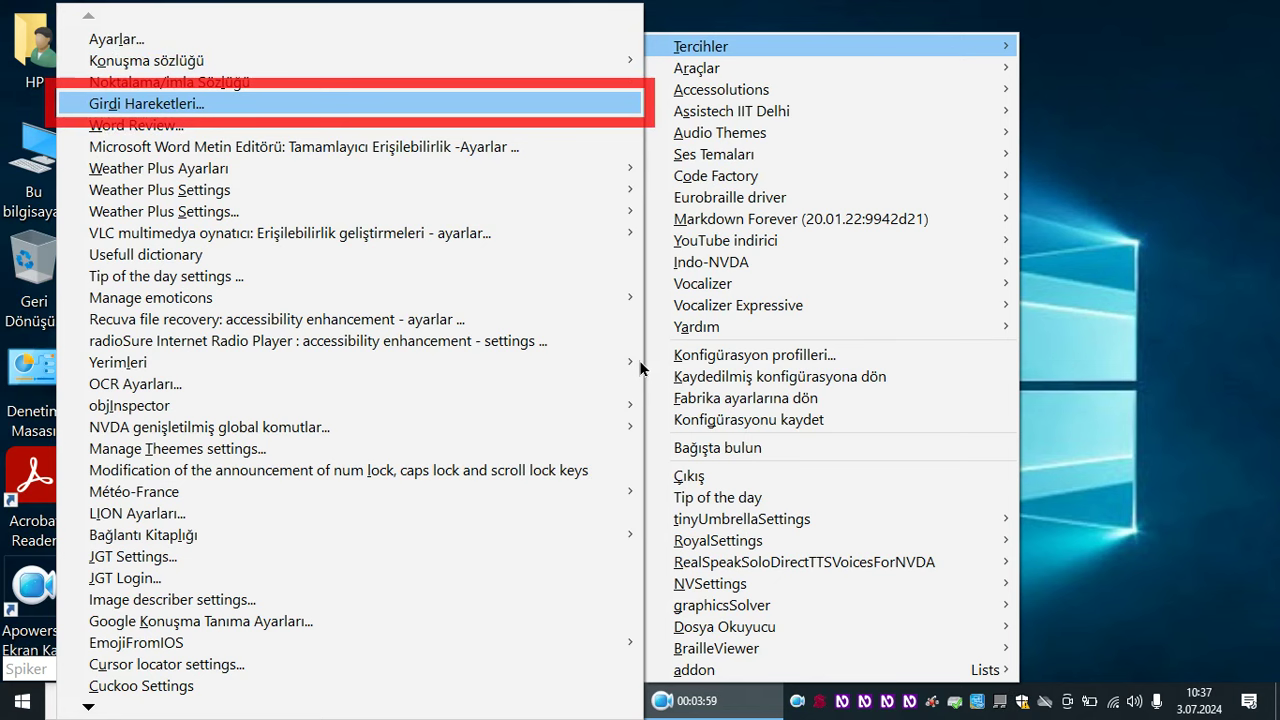
pyautogui.press('Down')
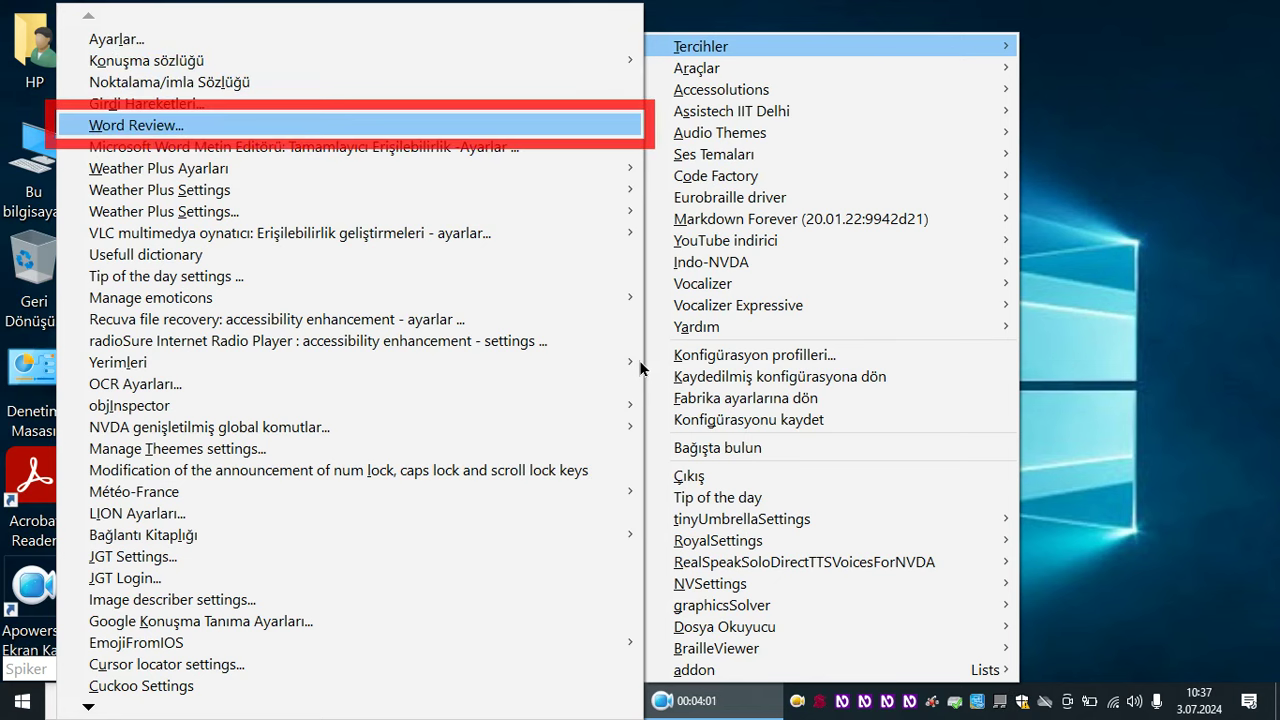
pyautogui.press('Down')
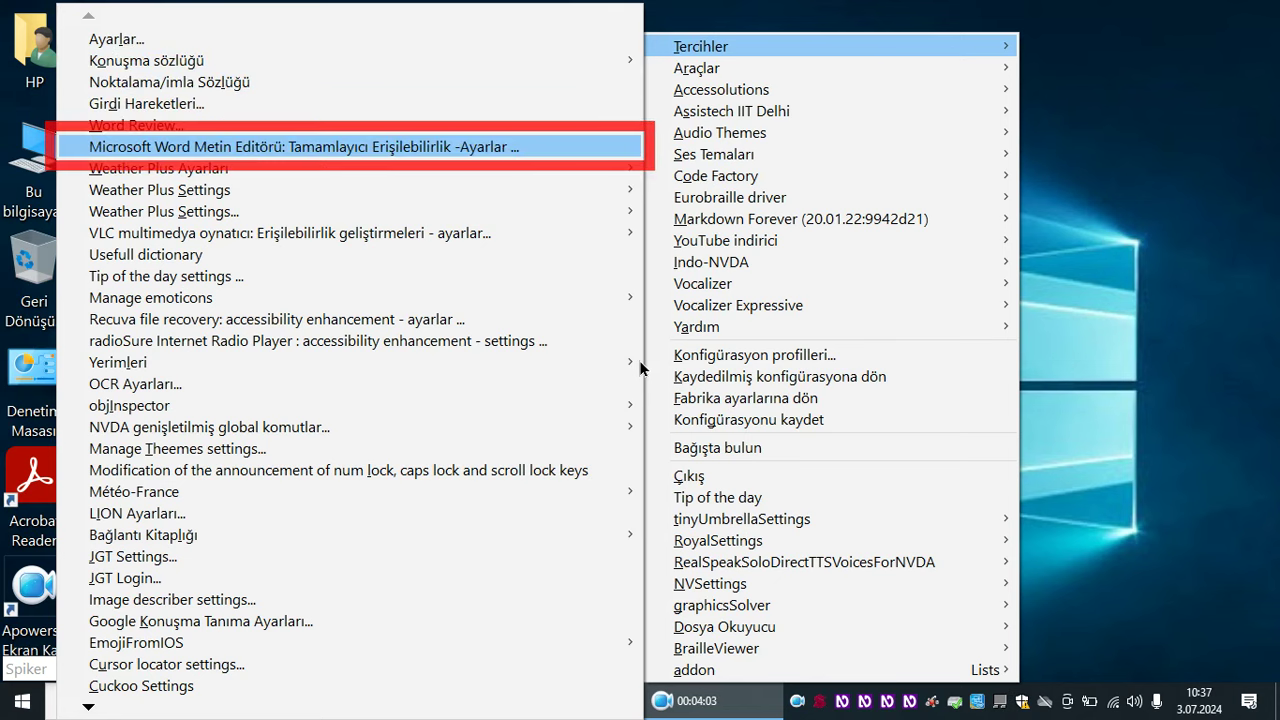
pyautogui.press('Escape')
# Examine NVDA's Araçlar entries, from Log dosyasını göster through Yandex Çeviri Ayarları.
pyautogui.press('Down')
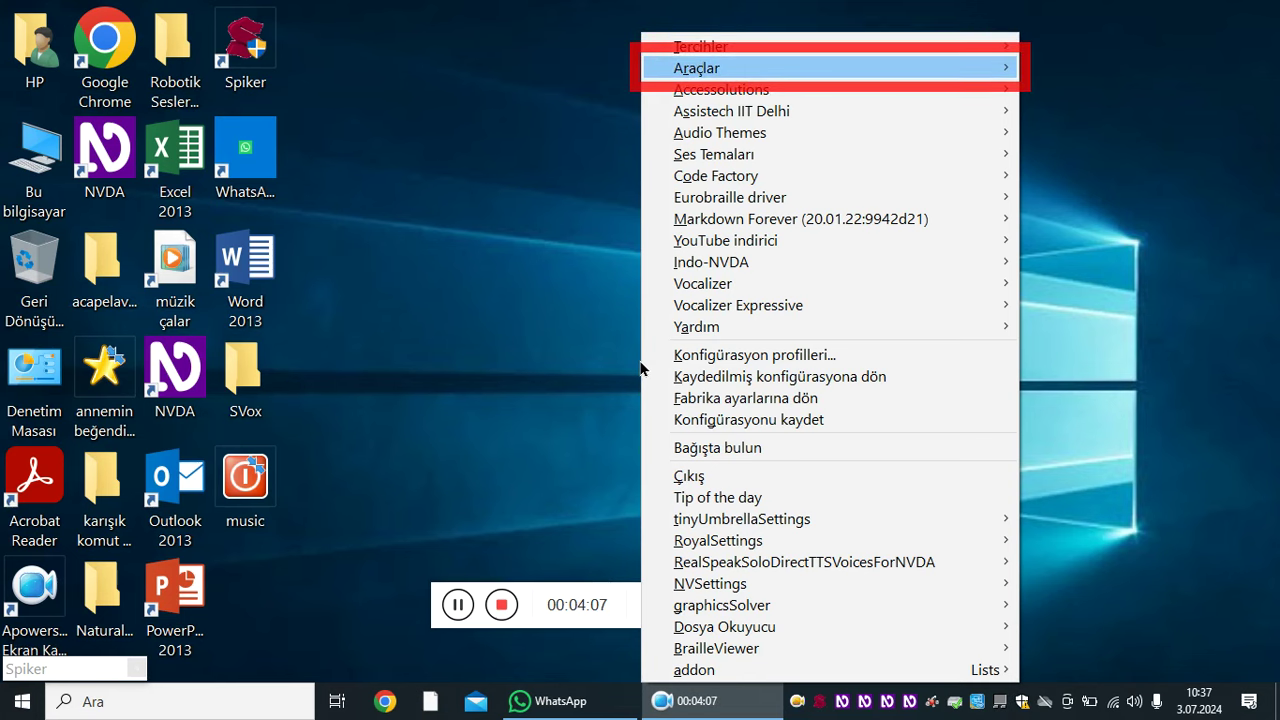
pyautogui.press('Right')
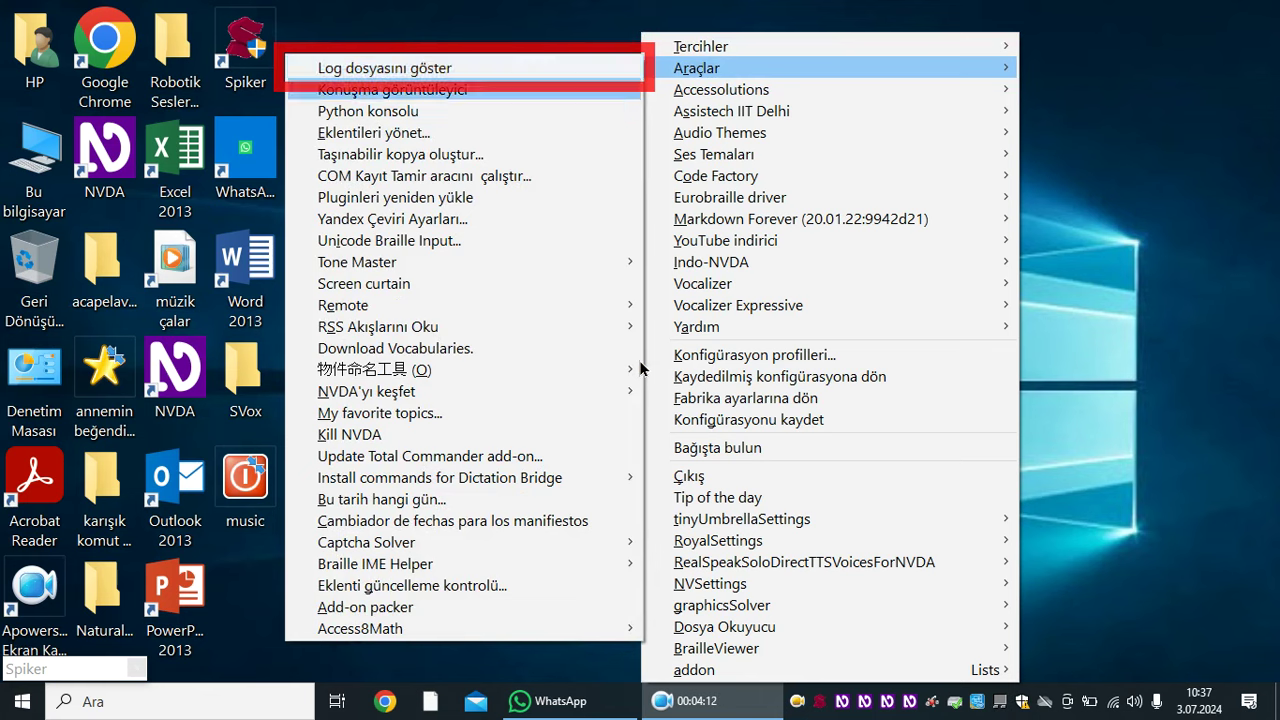
pyautogui.press('Down')
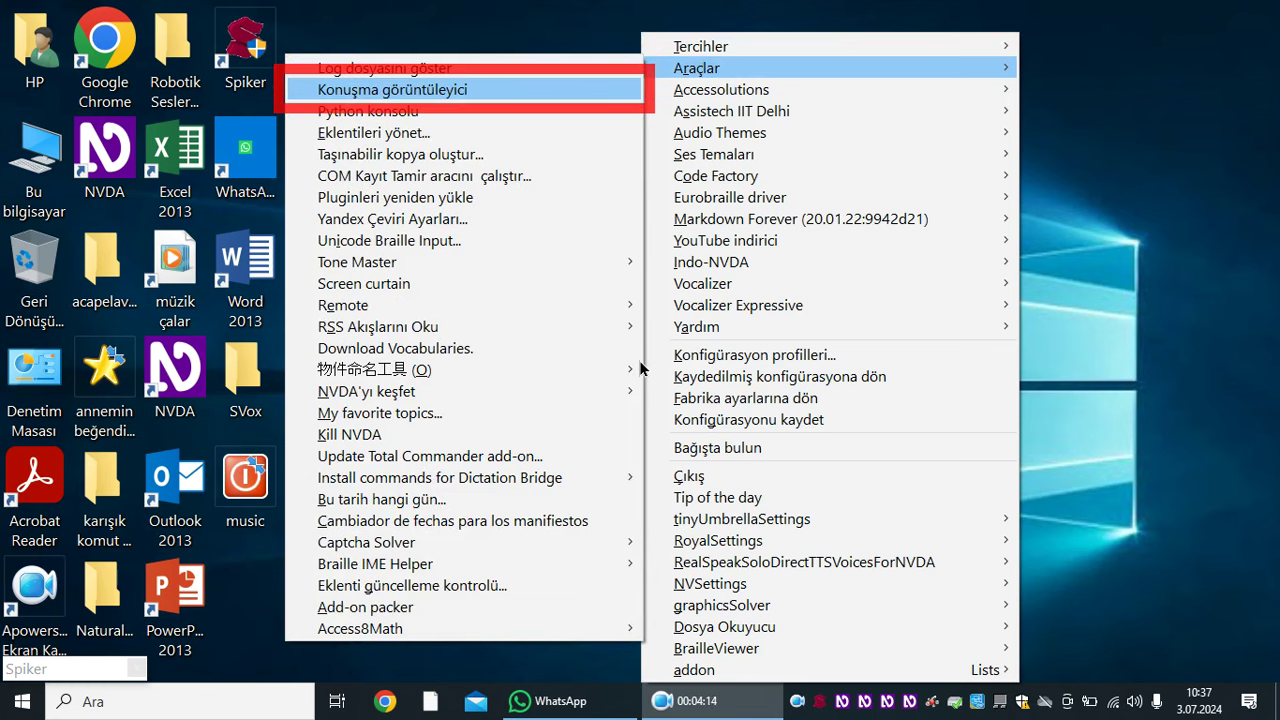
pyautogui.press('Down')
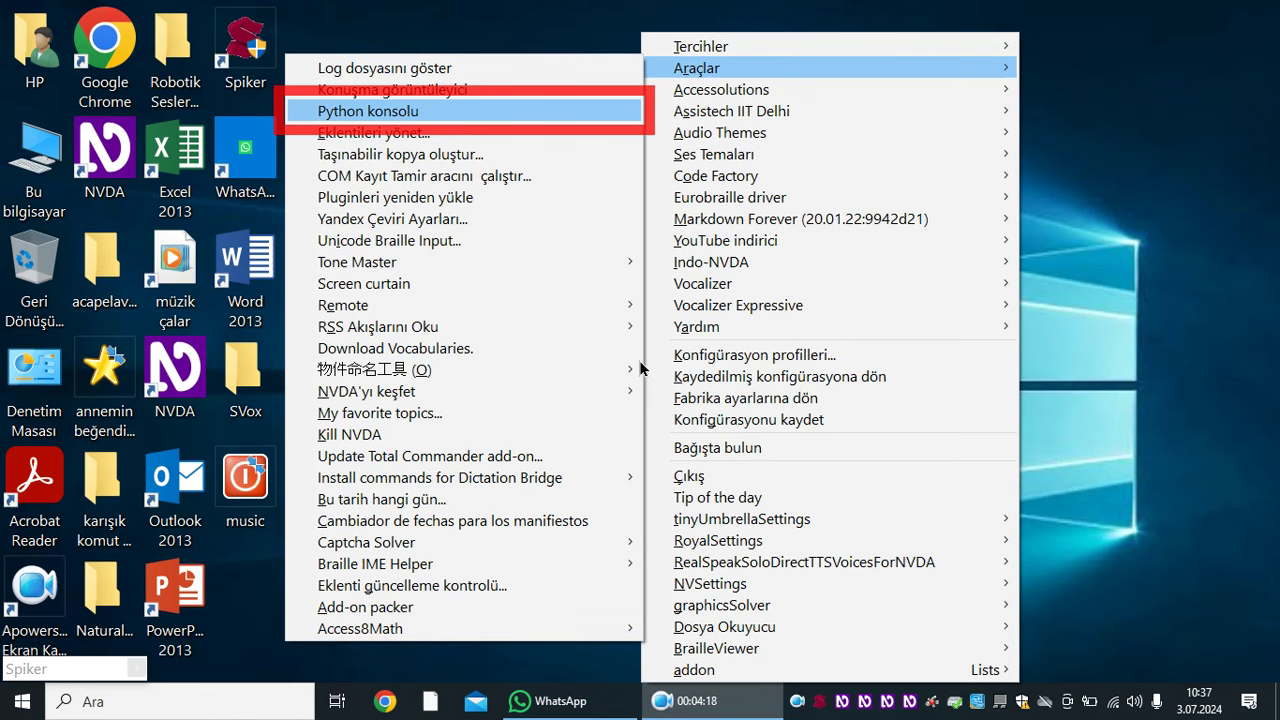
pyautogui.press('Down')
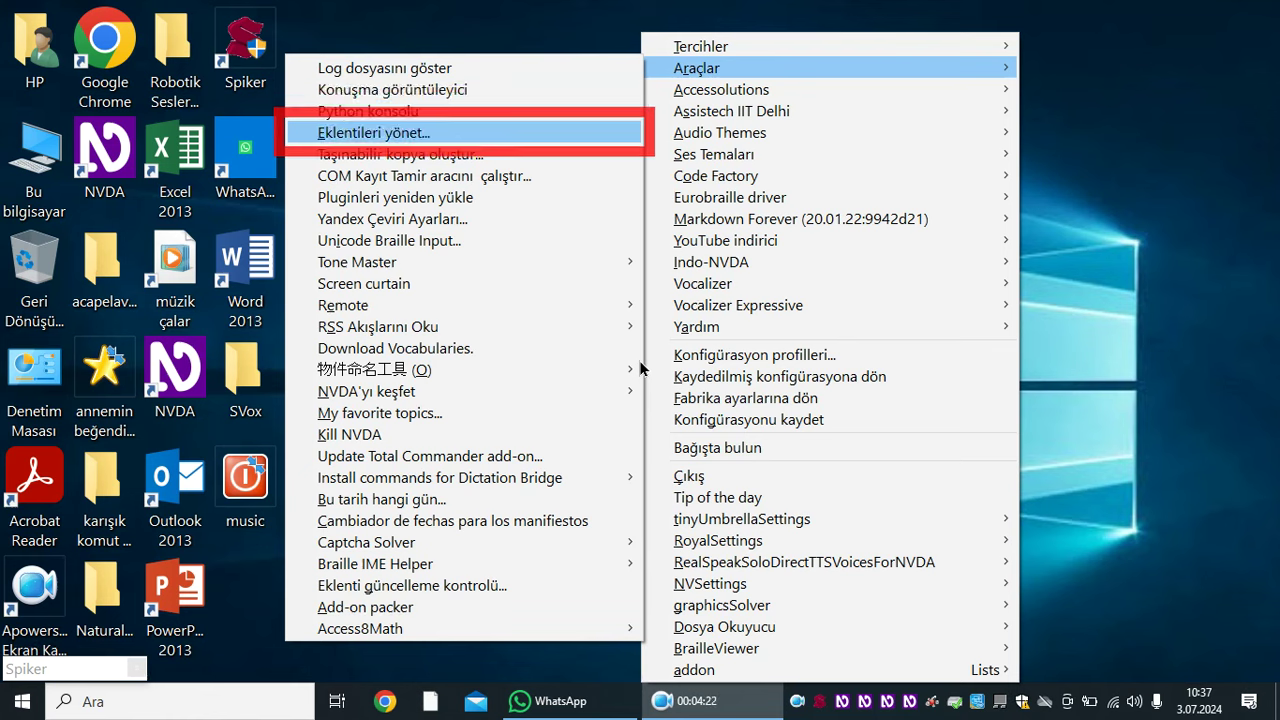
pyautogui.press('Down')
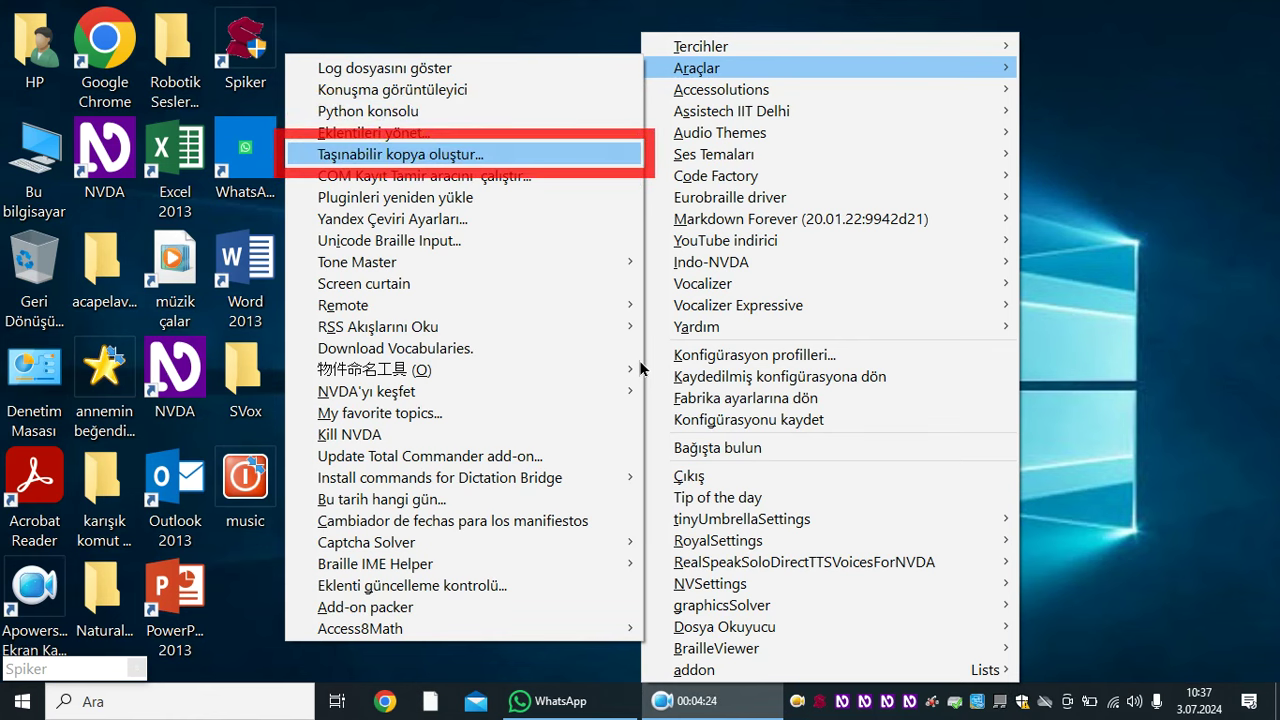
pyautogui.press('Down')
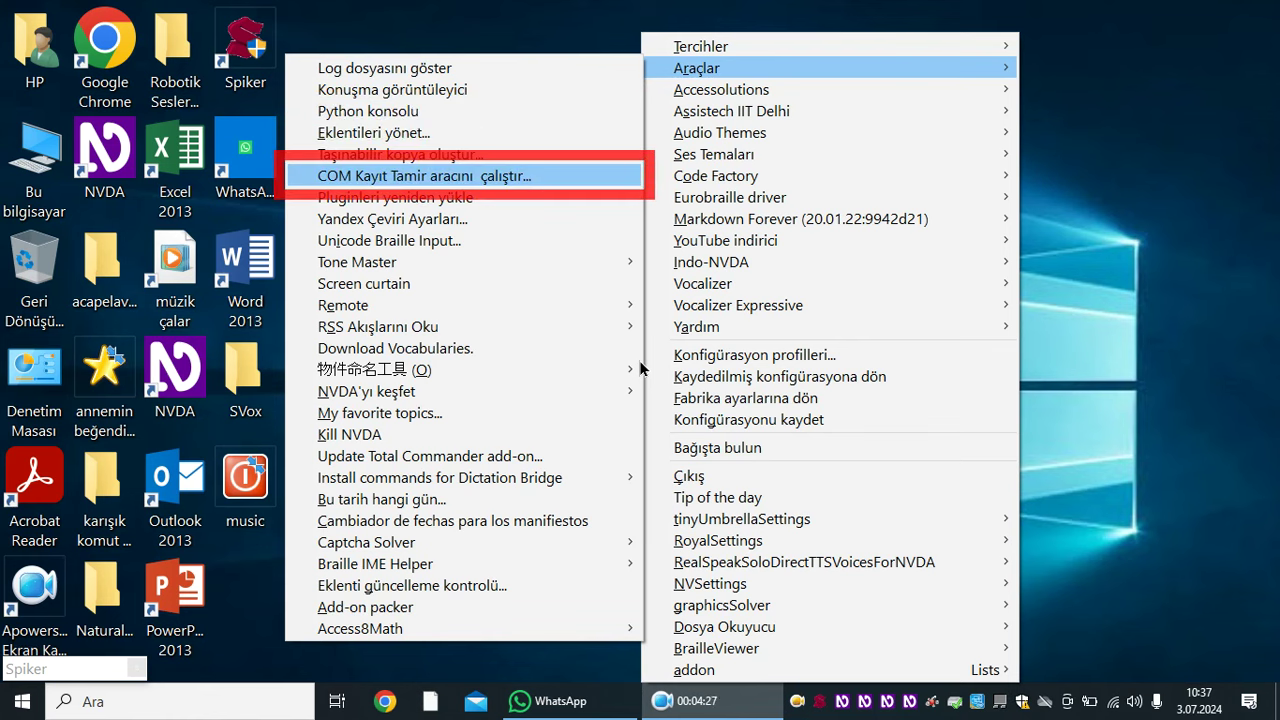
pyautogui.press('Down')
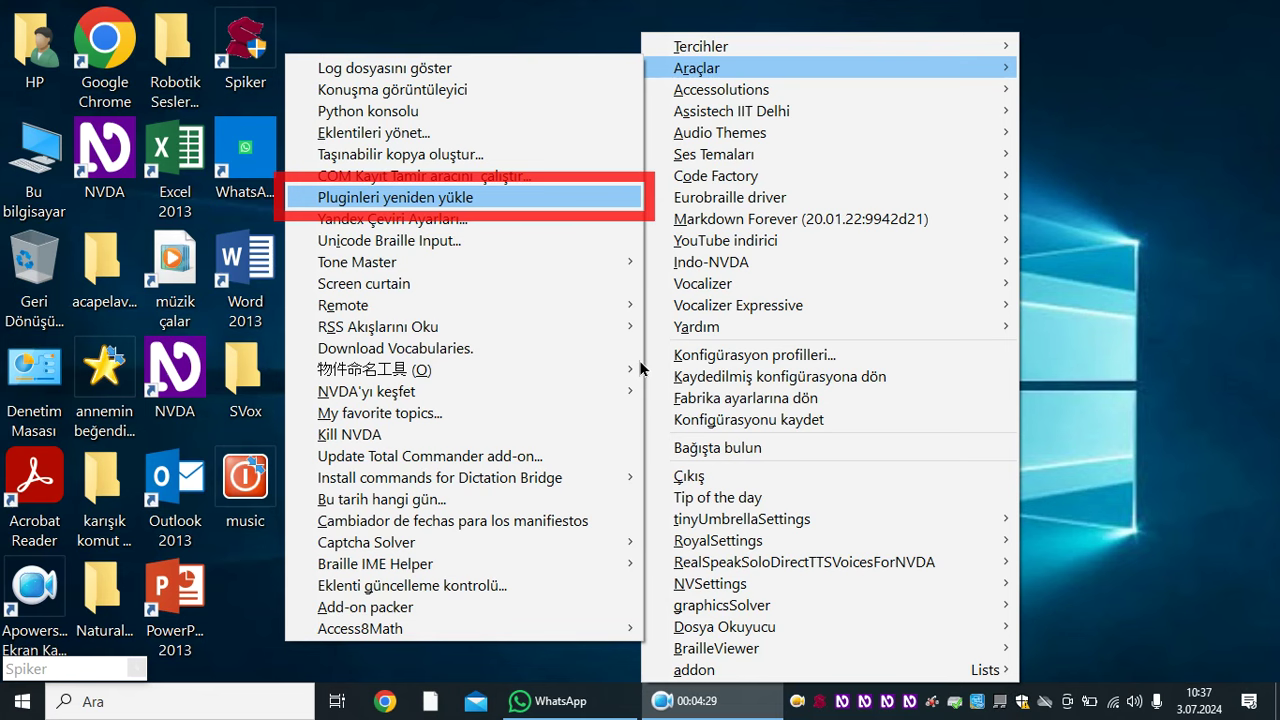
pyautogui.press('Down')
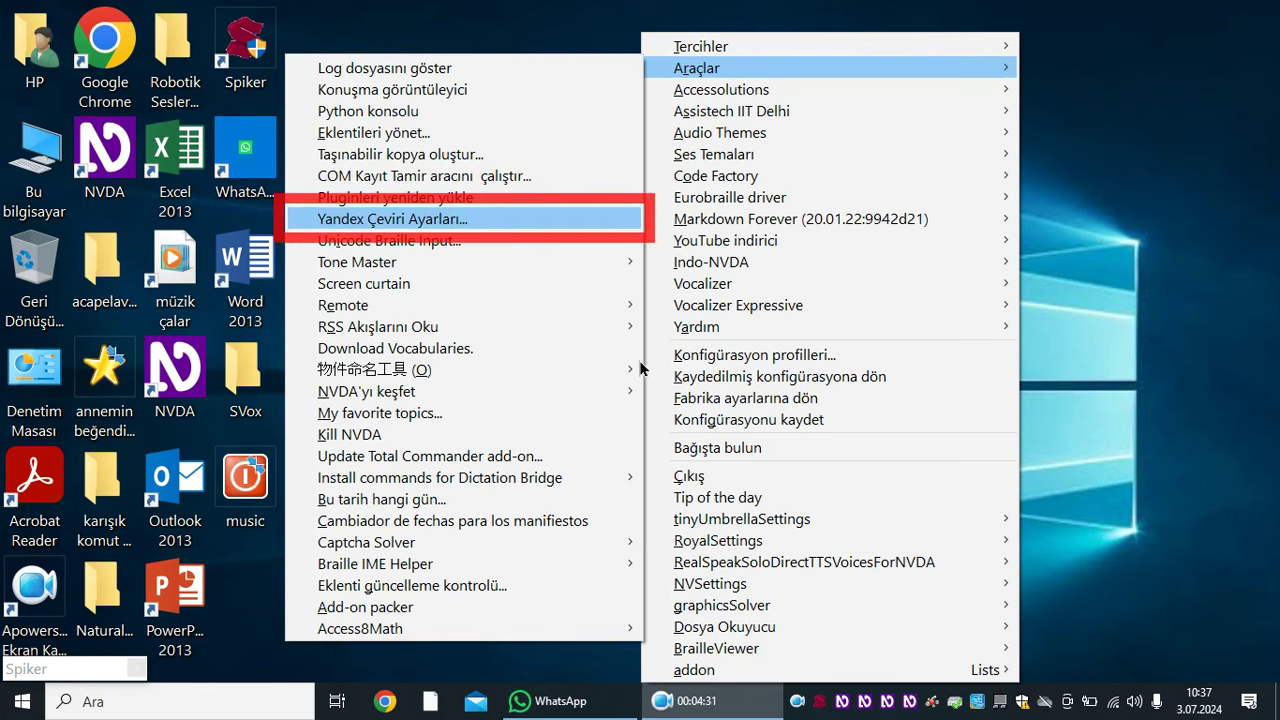
pyautogui.press('Escape')
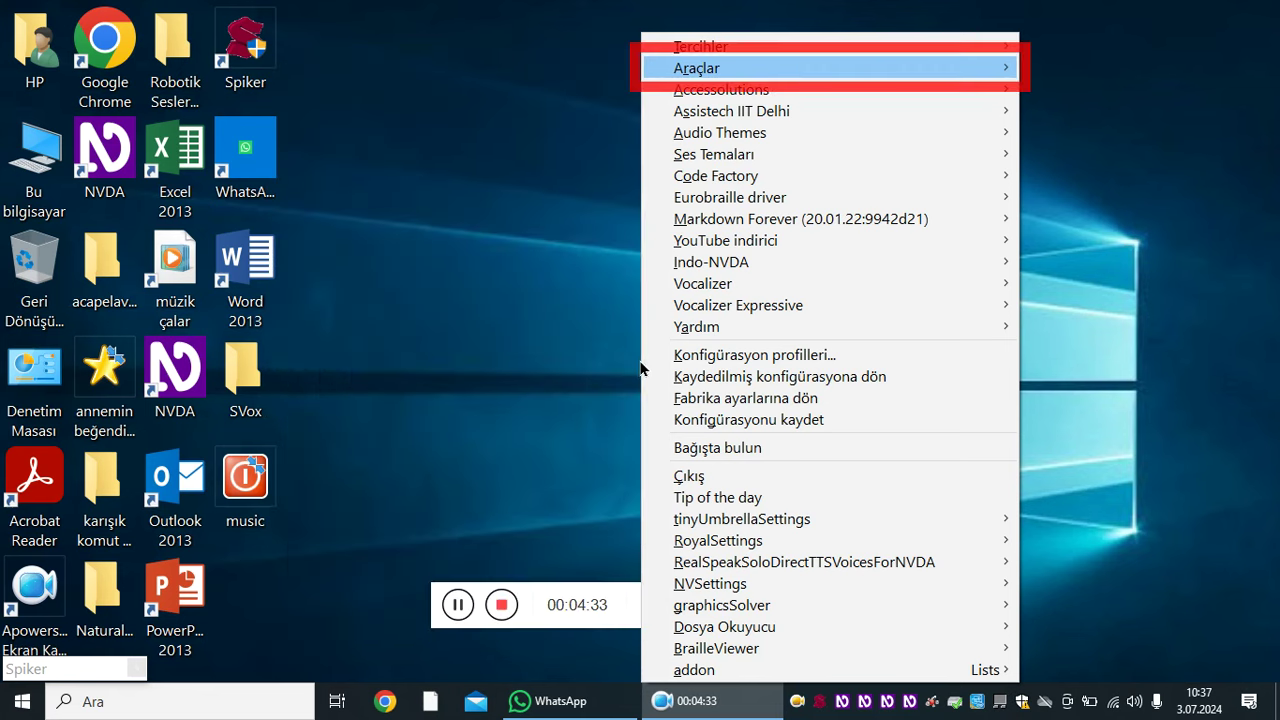
# Look over the add-on entries in NVDA's main list, from Accessolutions through Markdown Forever.
pyautogui.press('Down')
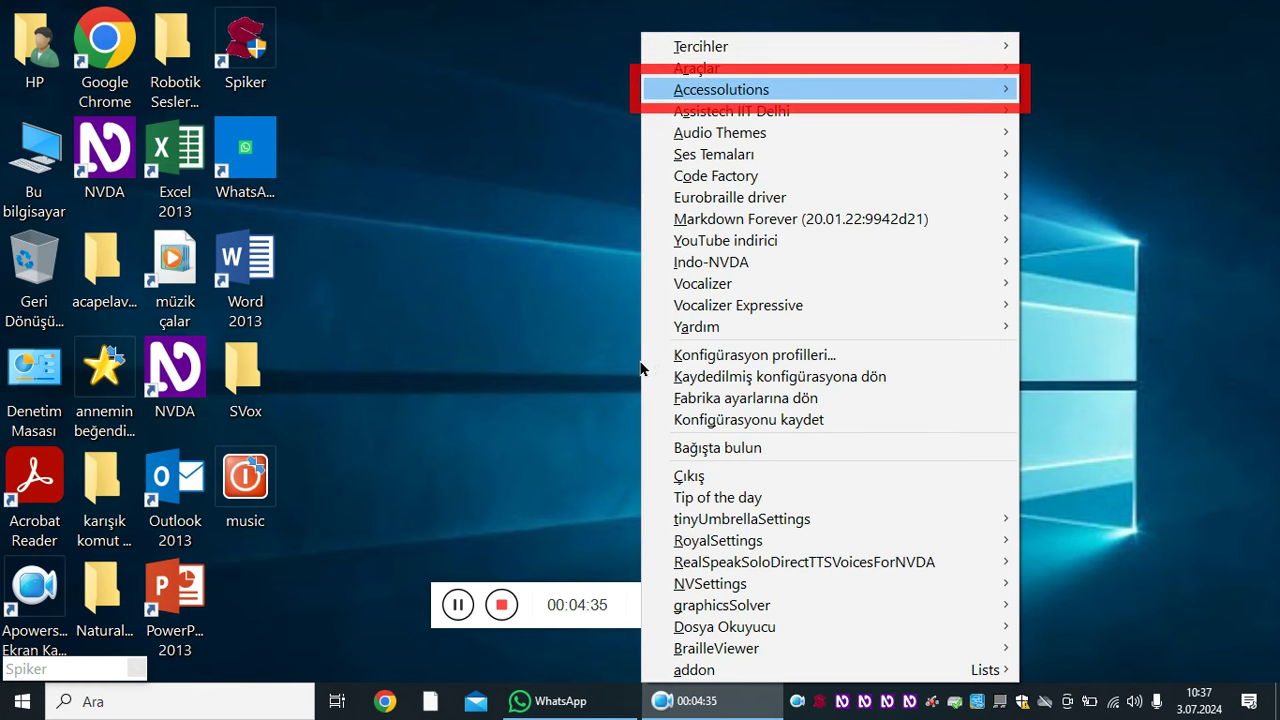
pyautogui.press('Down')
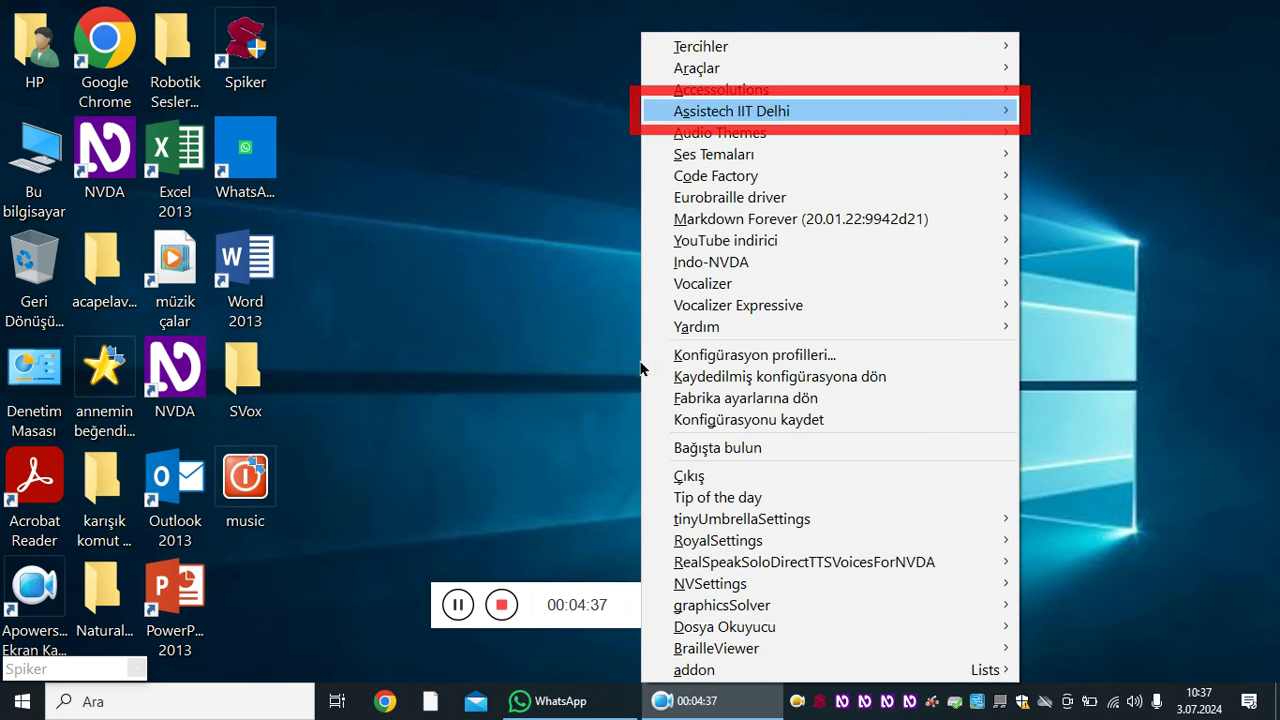
pyautogui.press('Down')
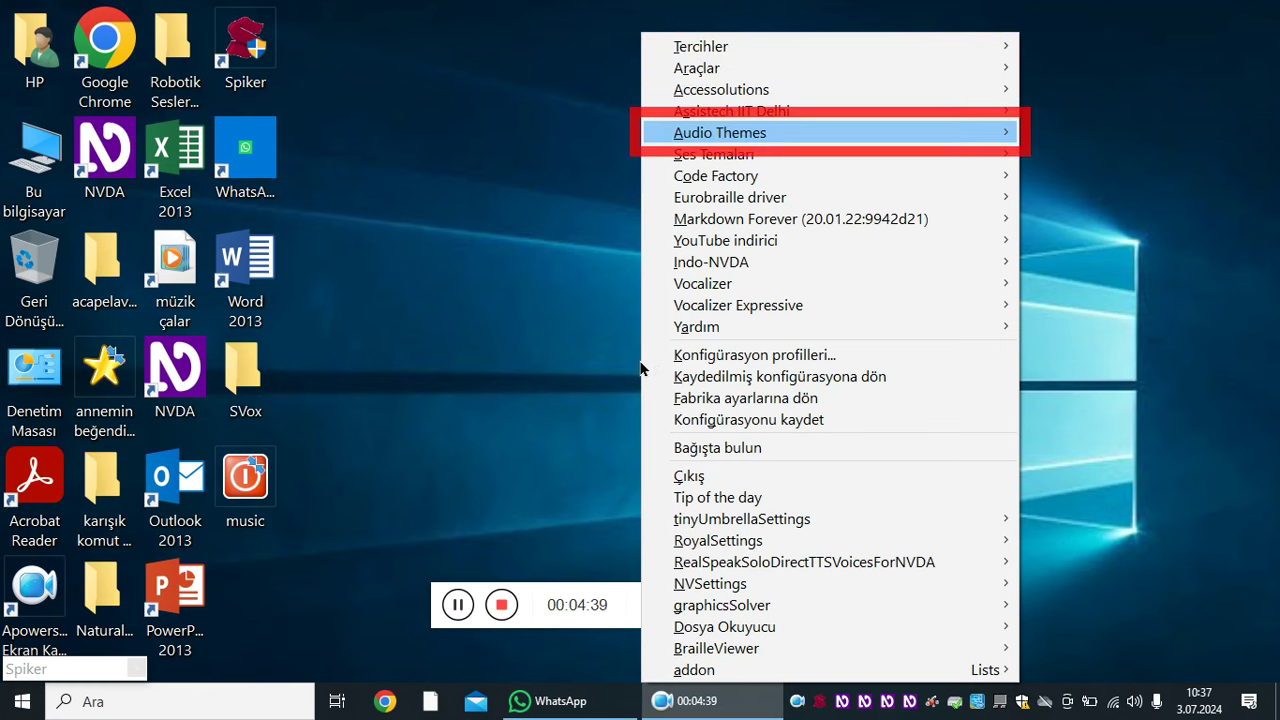
pyautogui.press('Down')
pyautogui.press('Down')
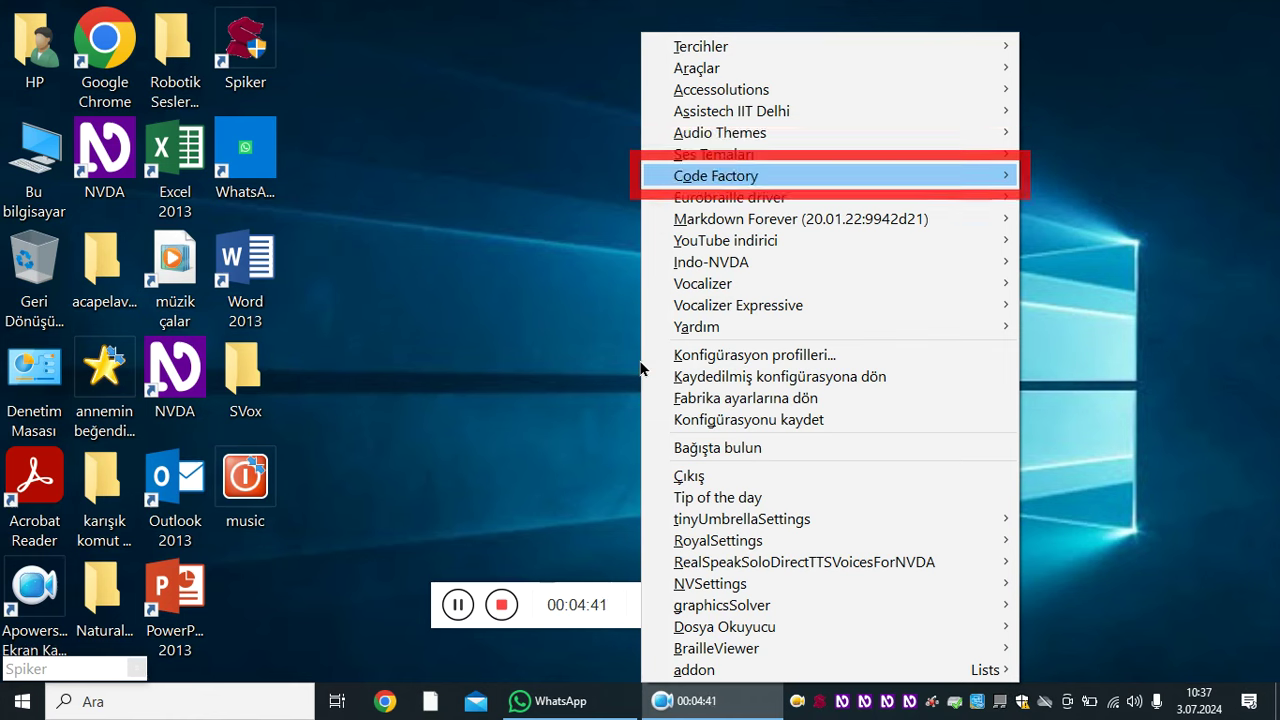
pyautogui.press('Down')
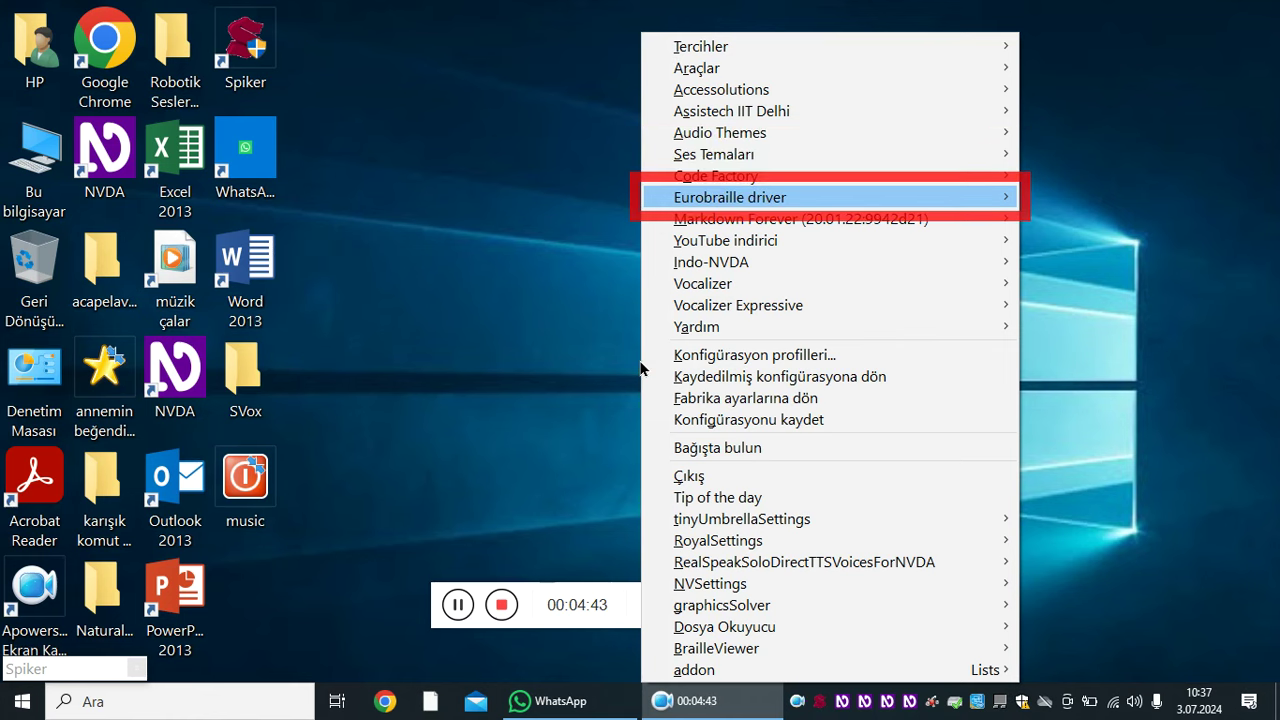
pyautogui.press('Down')
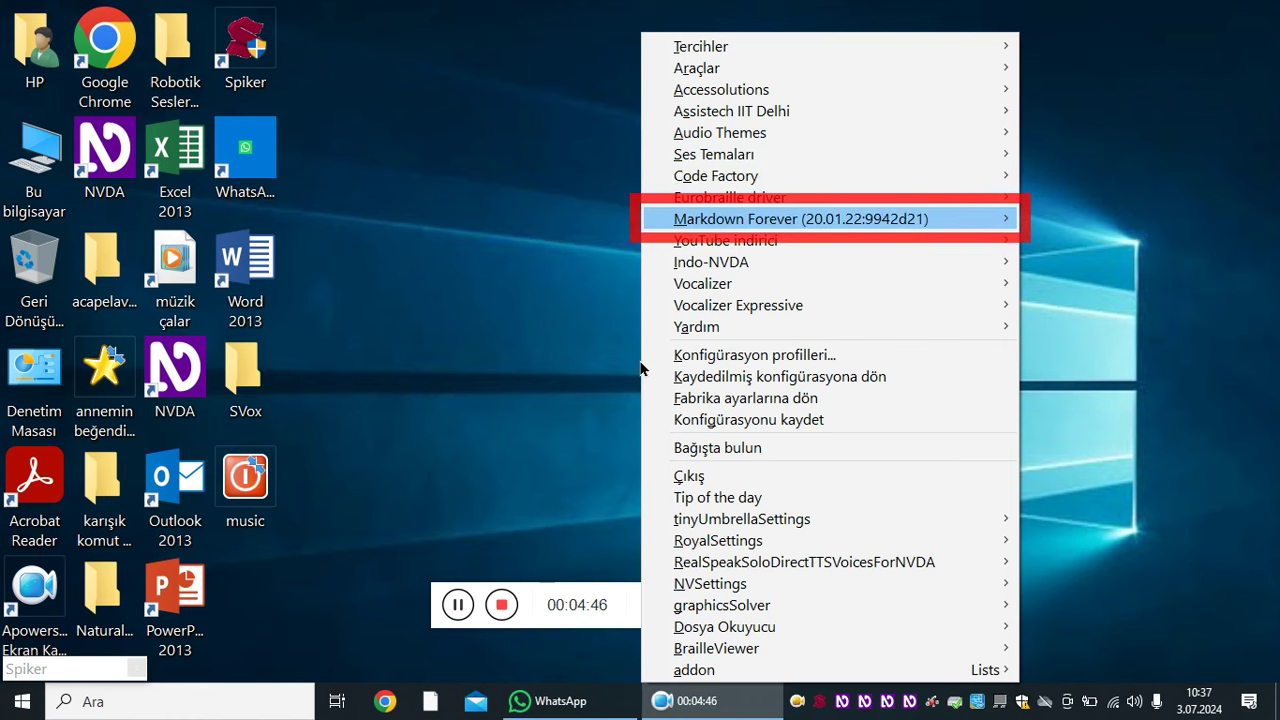
# Open the NVDA settings from Tercihler and show the Konuşma category.
pyautogui.press('Up')
pyautogui.press('Up')
pyautogui.press('Up')
pyautogui.press('Up')
pyautogui.press('Up')
pyautogui.press('Up')
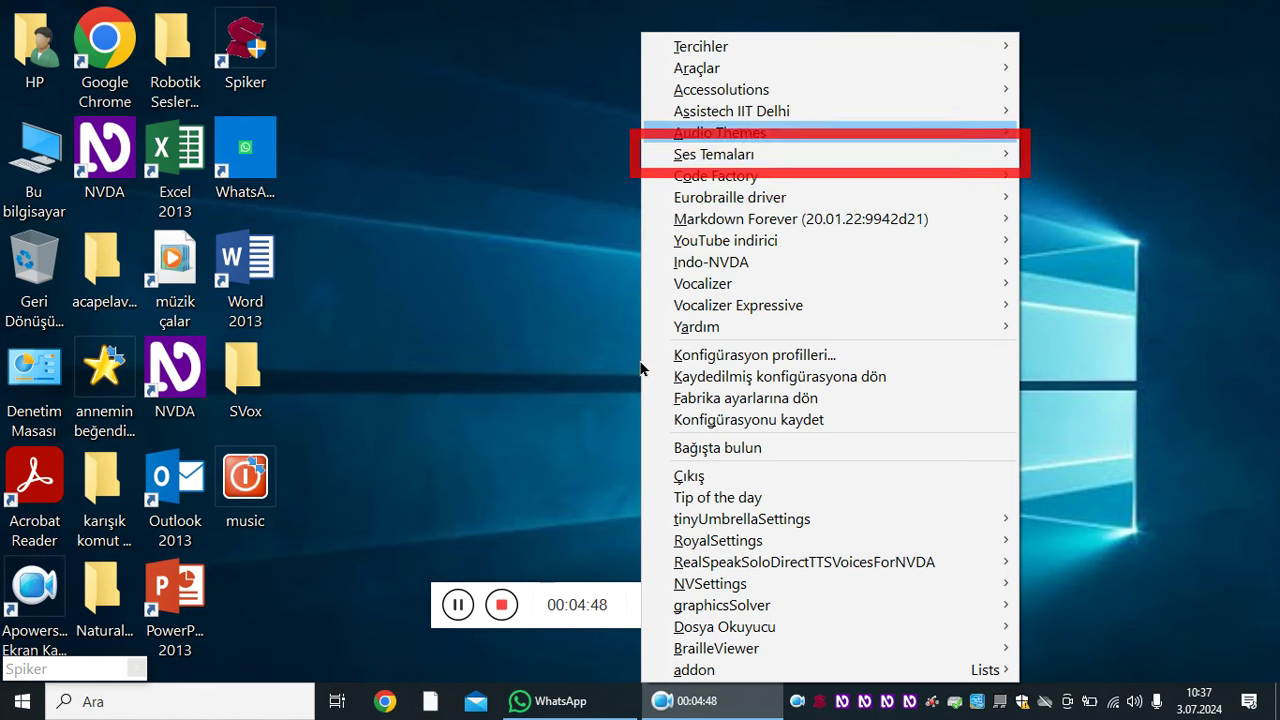
pyautogui.press('Up')
pyautogui.press('Up')
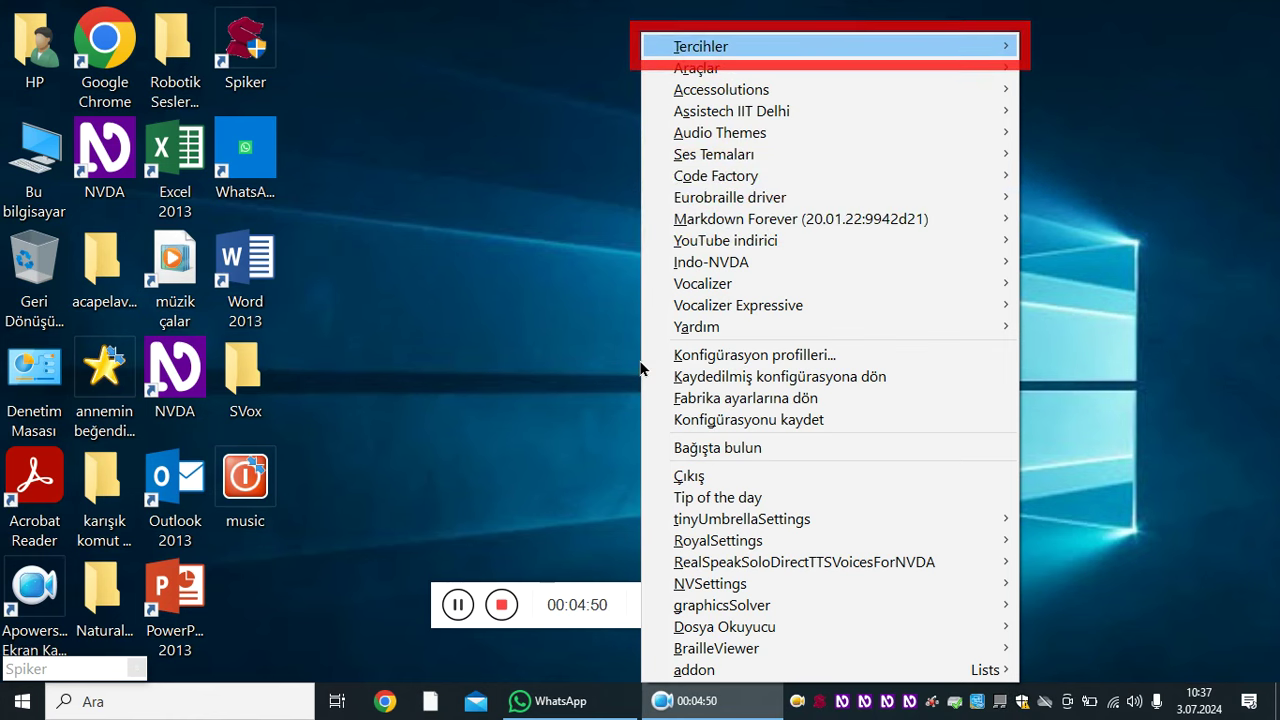
pyautogui.press('Right')
pyautogui.press('Return')
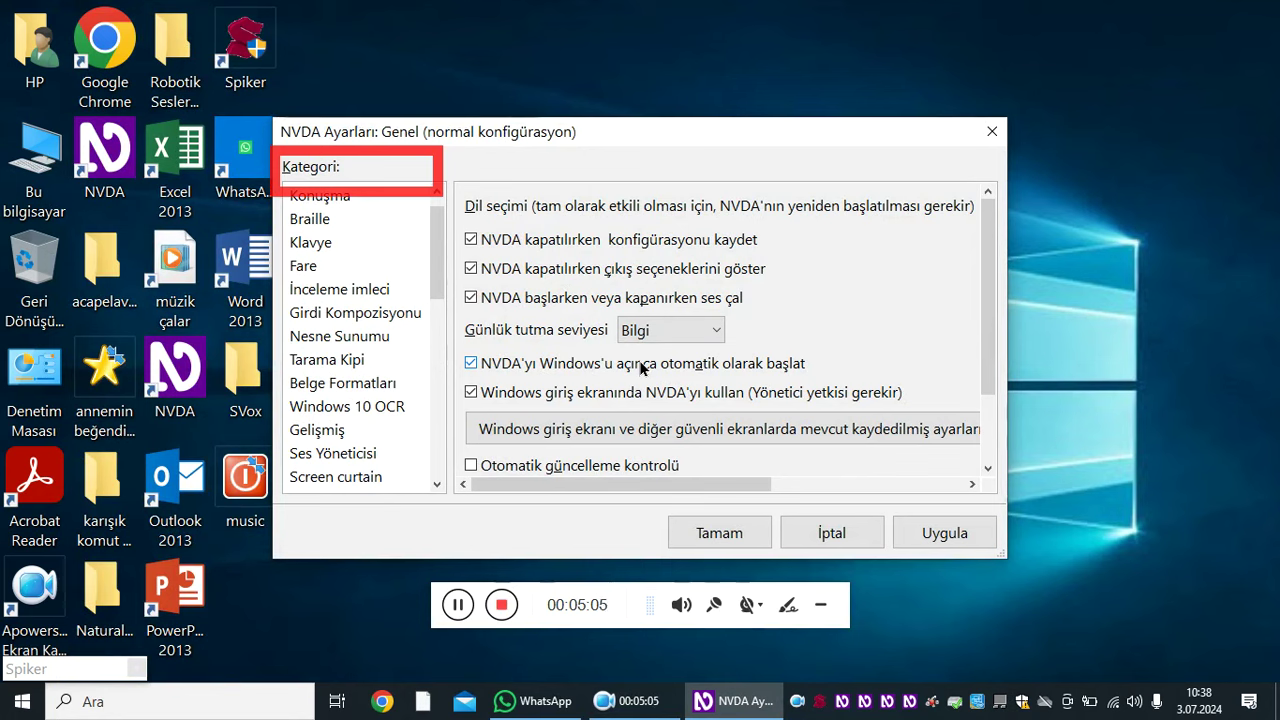
pyautogui.press('Down')
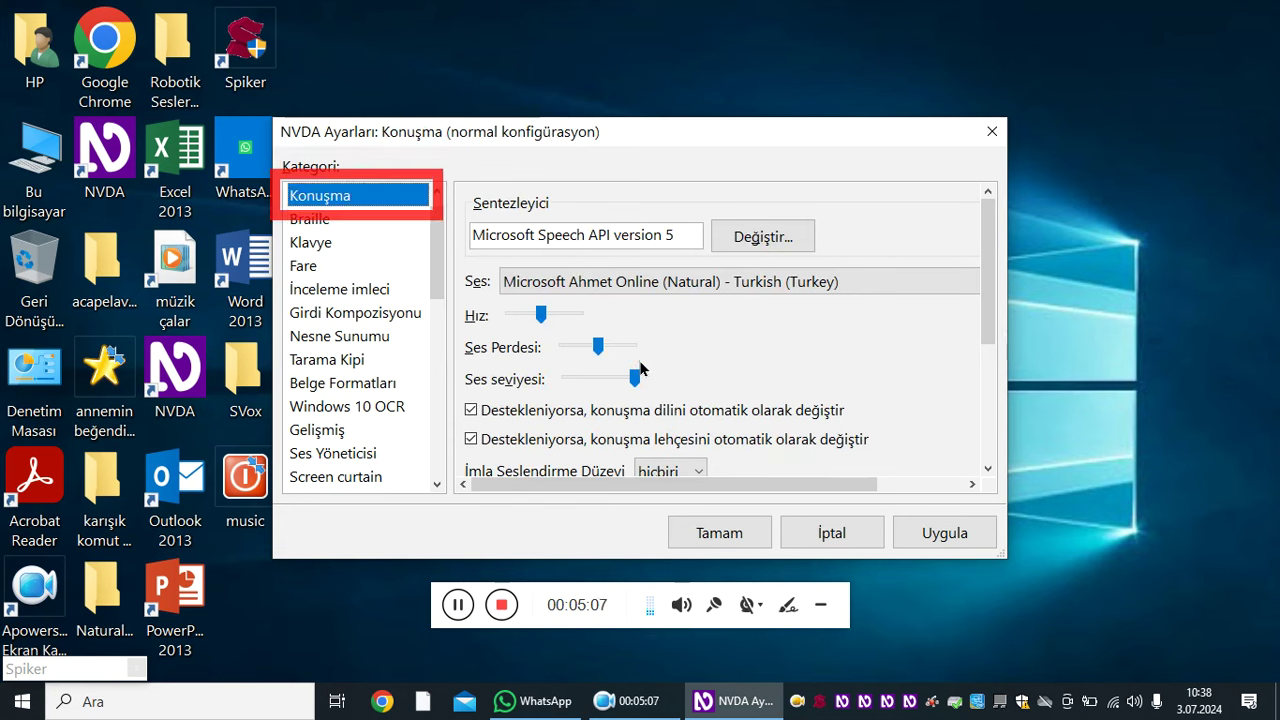
# Examine the Konuşma options for the synthesizer and its Değiştir choice, the voice, Hız, Ses Perdesi and Ses seviyesi.
pyautogui.press('Tab')
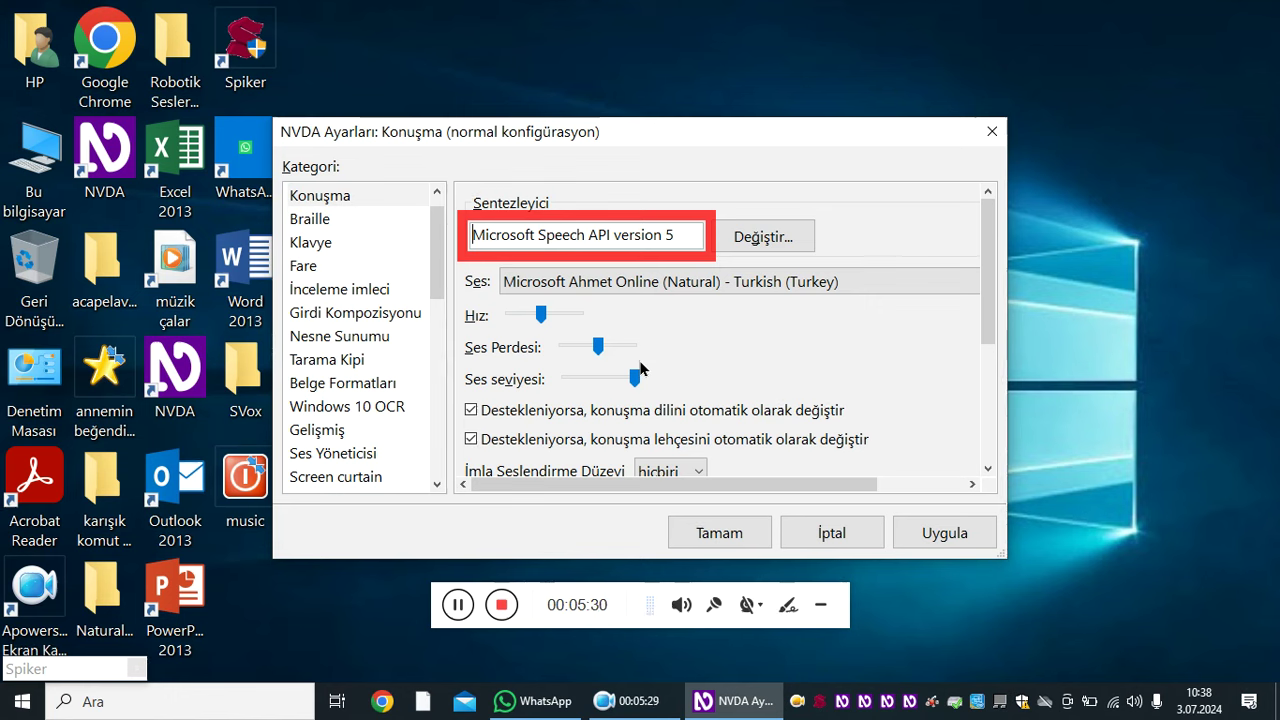
pyautogui.press('Tab')
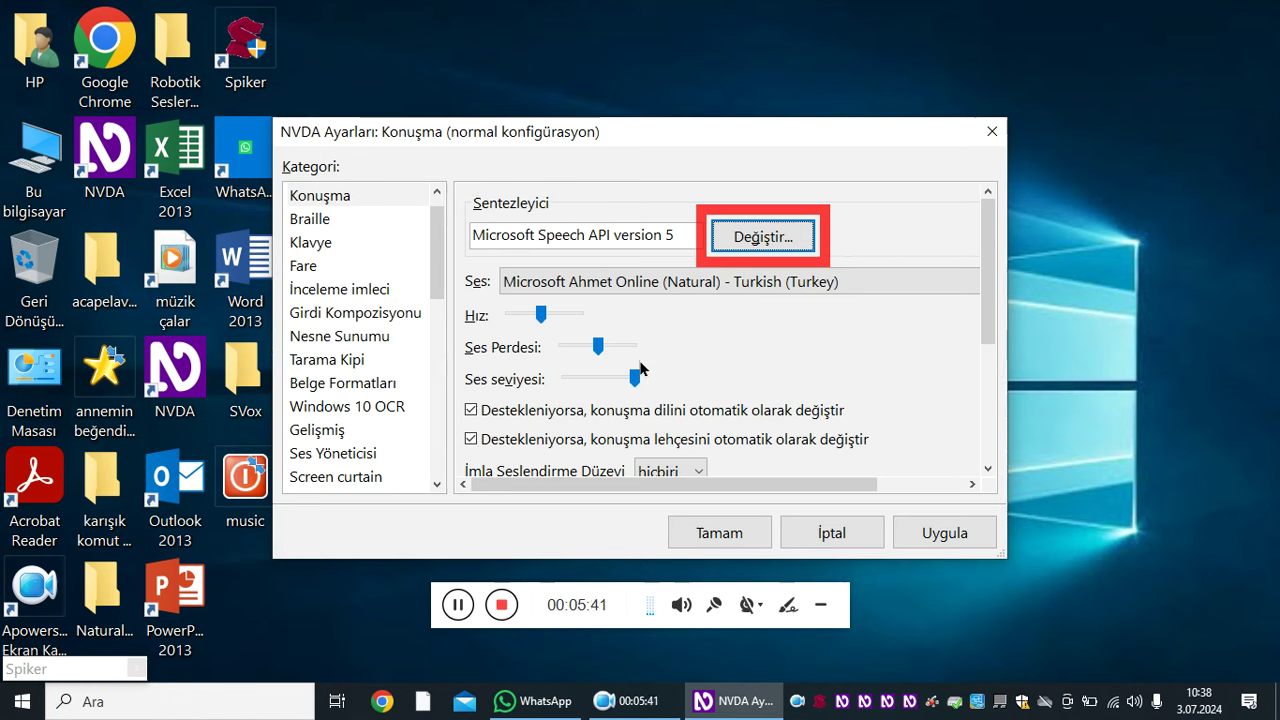
pyautogui.press('Tab')
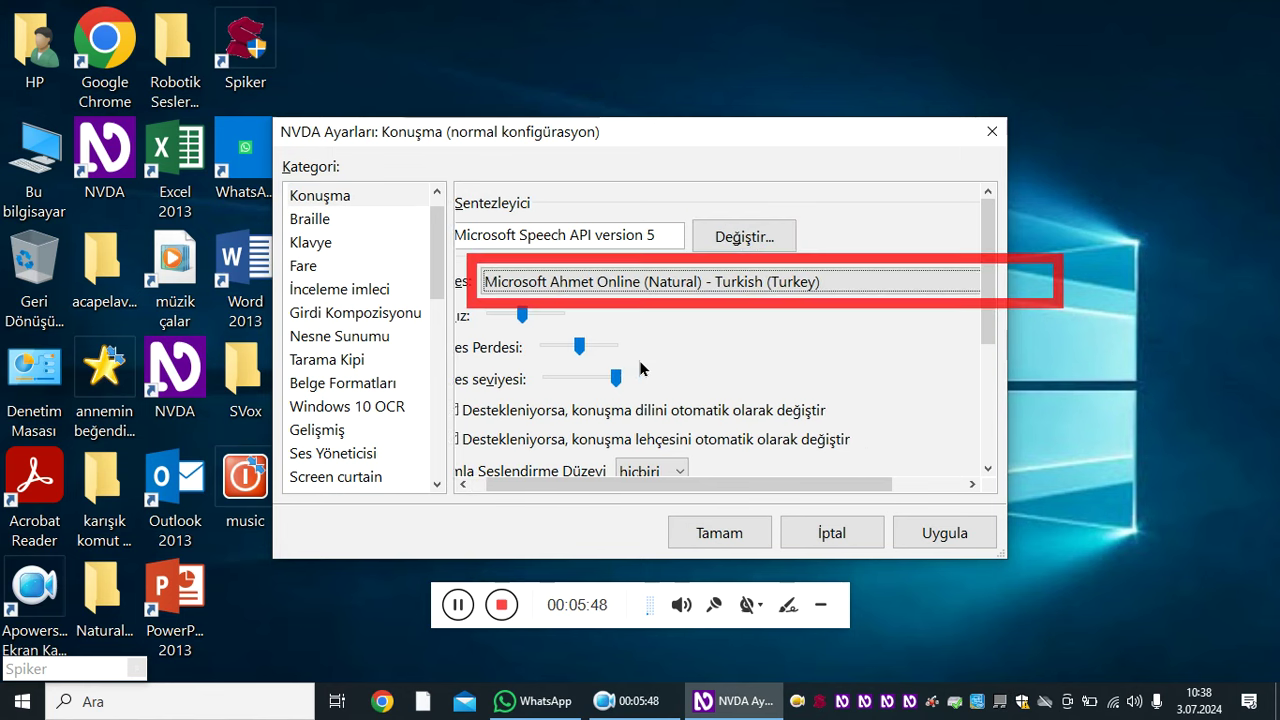
pyautogui.press('Tab')
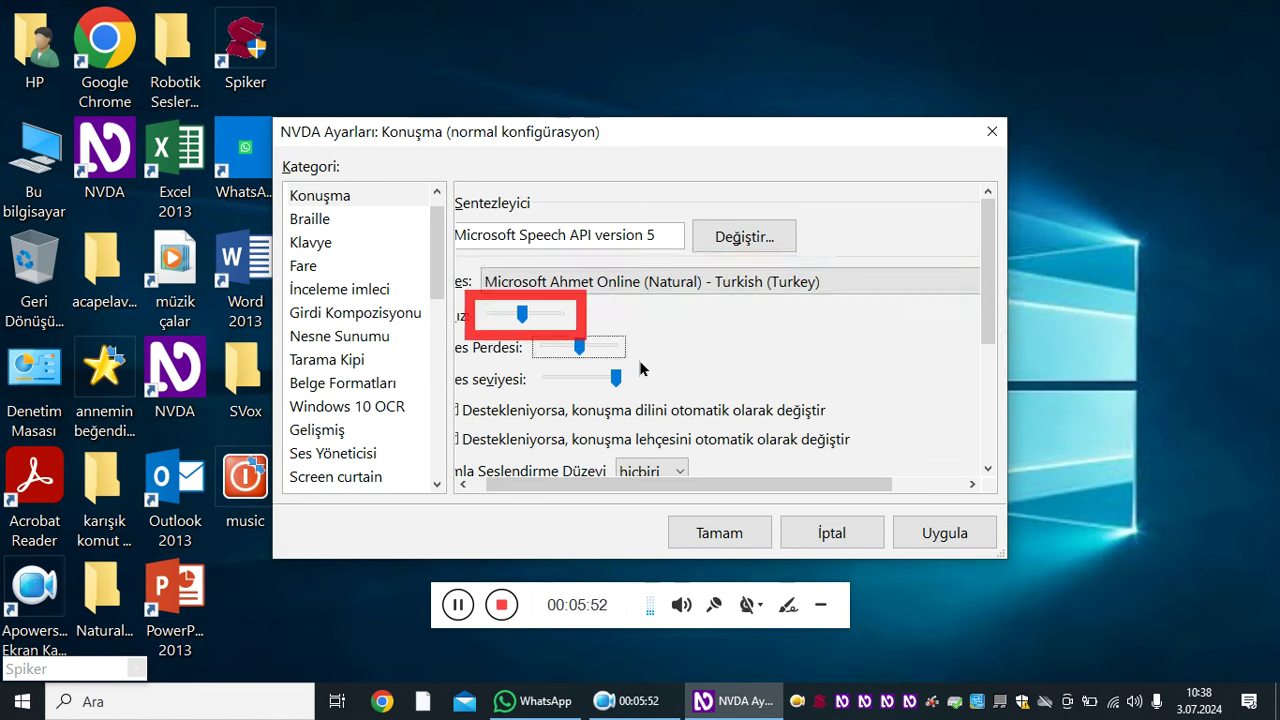
pyautogui.press('Tab')
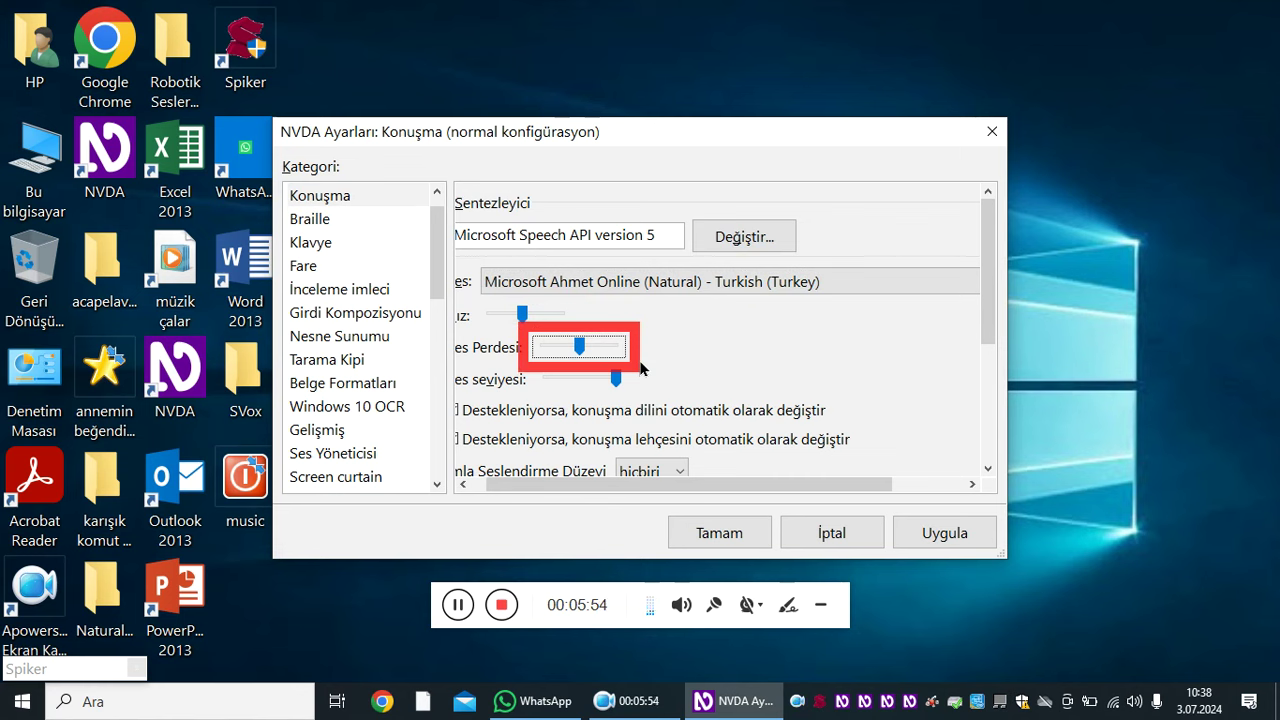
pyautogui.press('Tab')
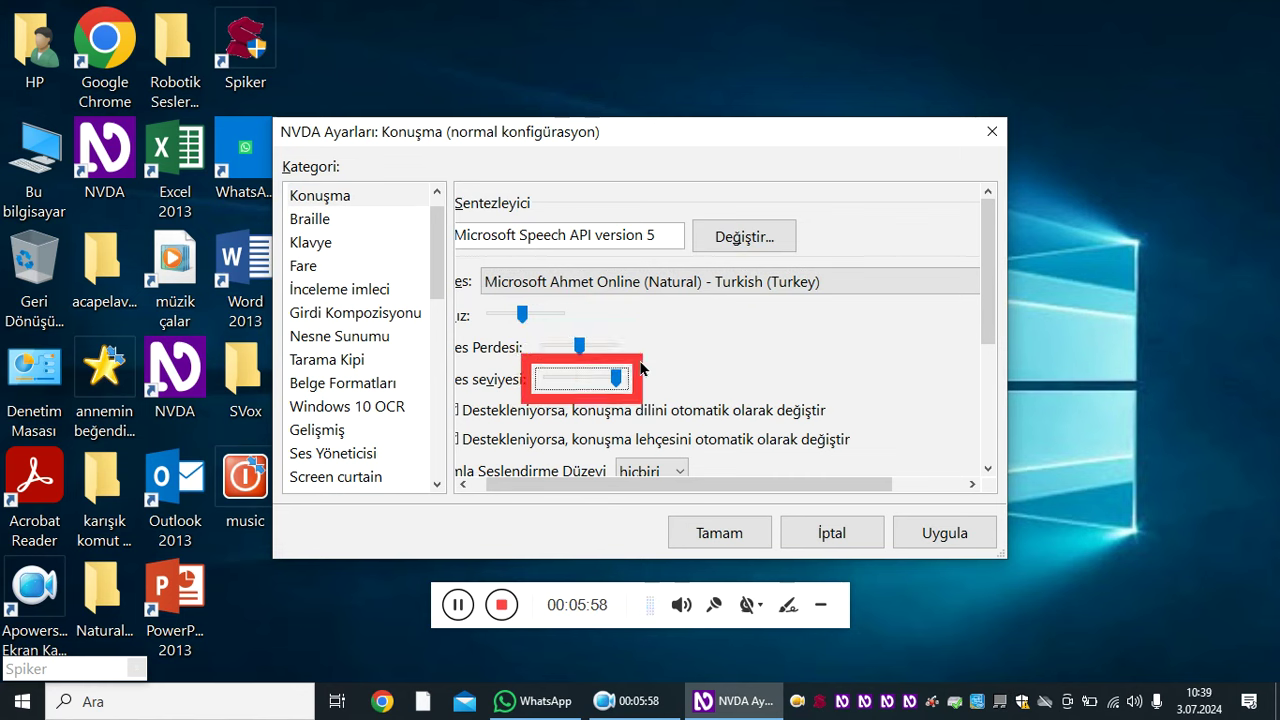
# Review the automatic language and dialect switching options, İmla Seslendirme Düzeyi, and the character and symbol processing options.
pyautogui.press('Tab')
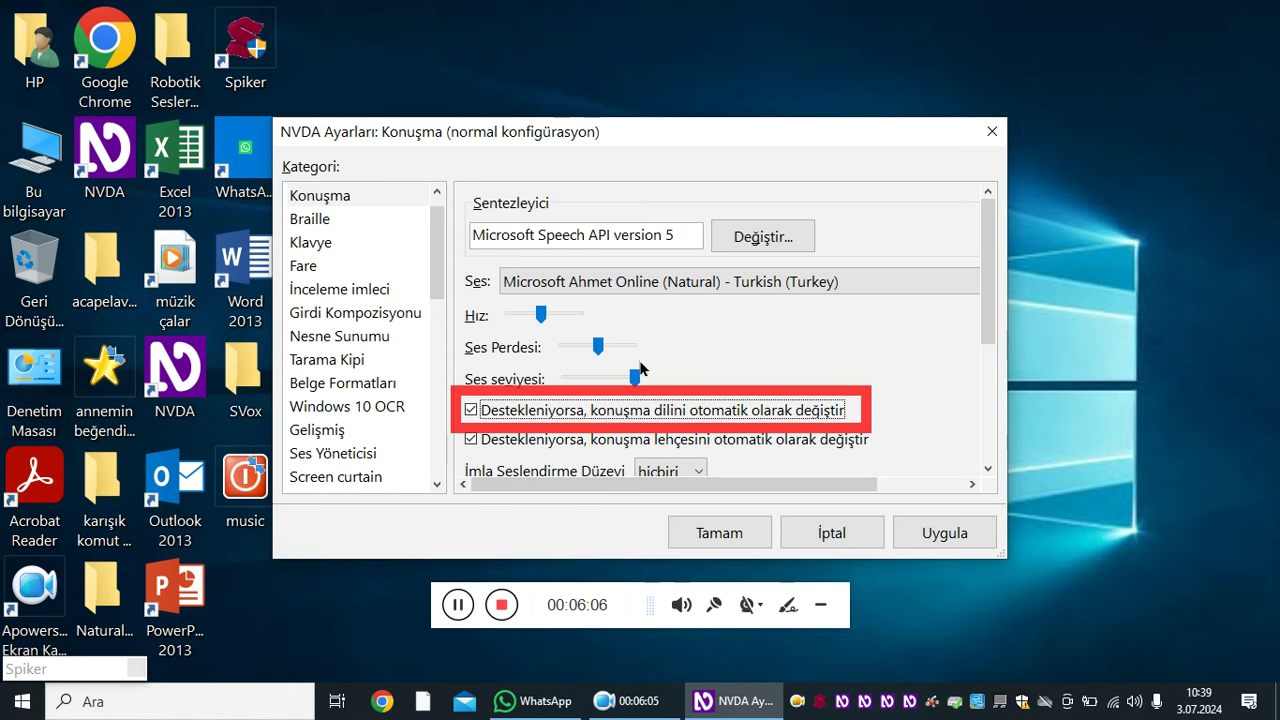
pyautogui.press('Tab')
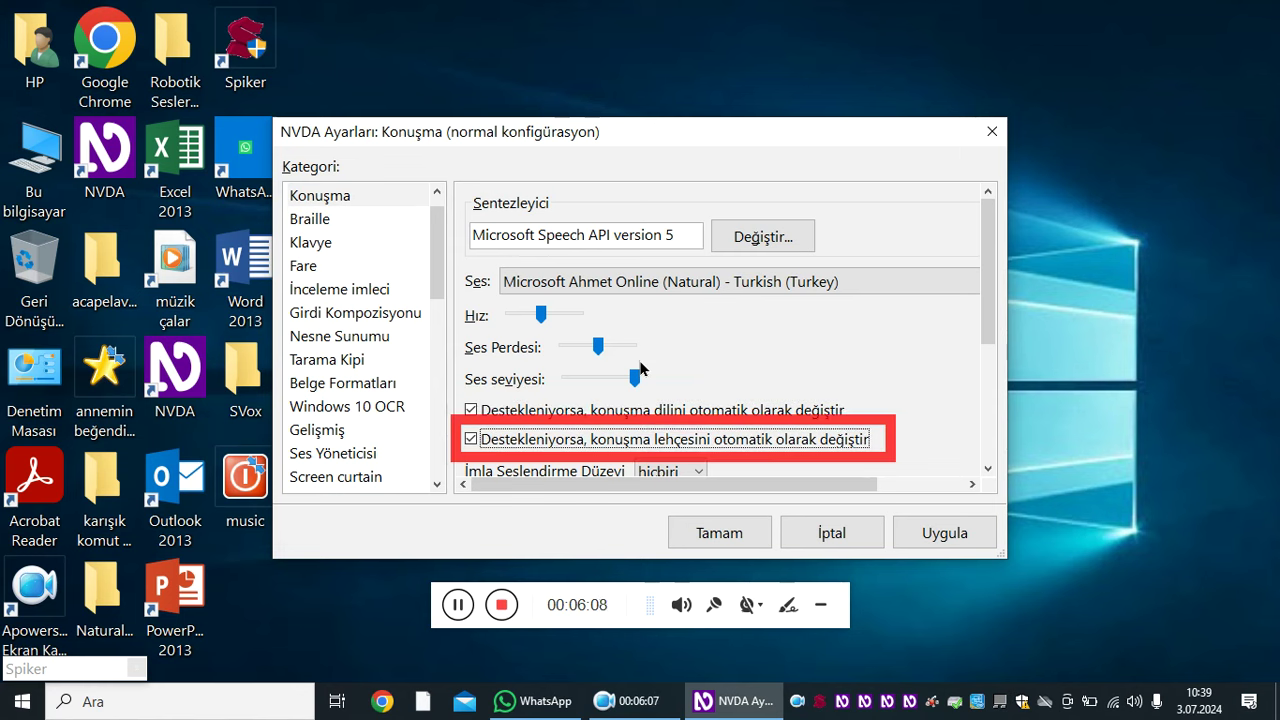
pyautogui.hotkey('shift', 'Tab')
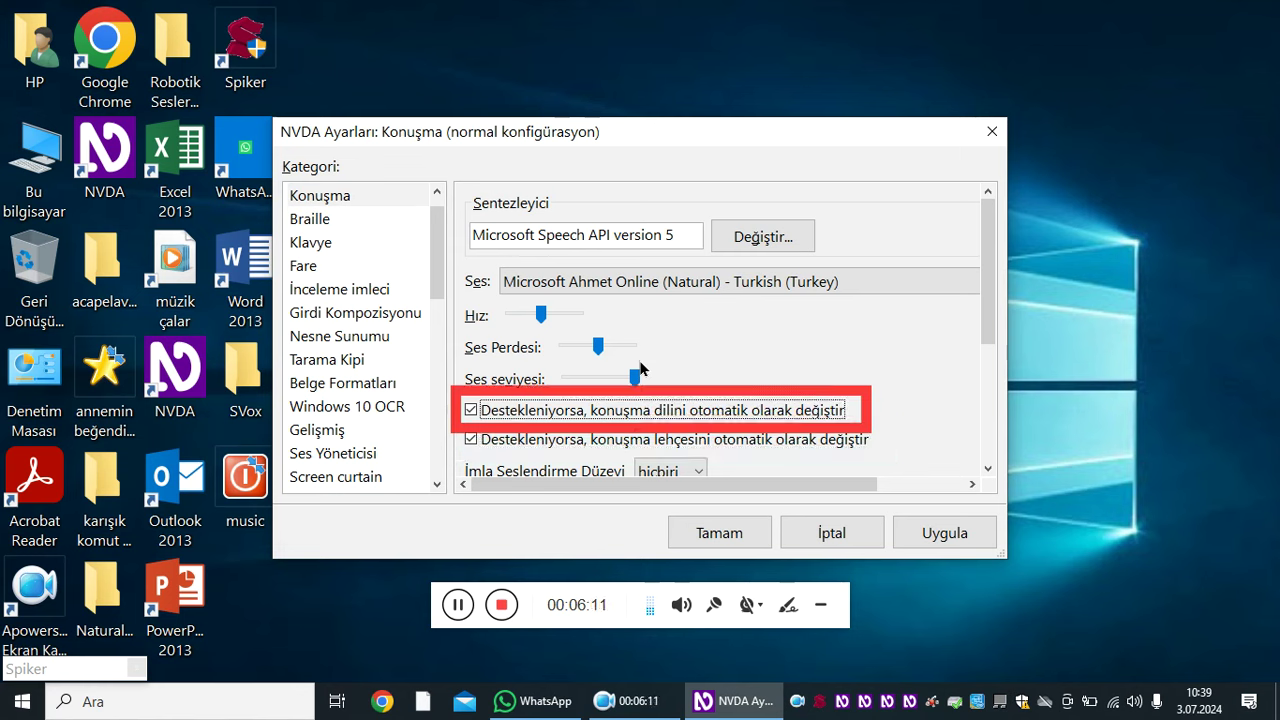
pyautogui.press('Tab')
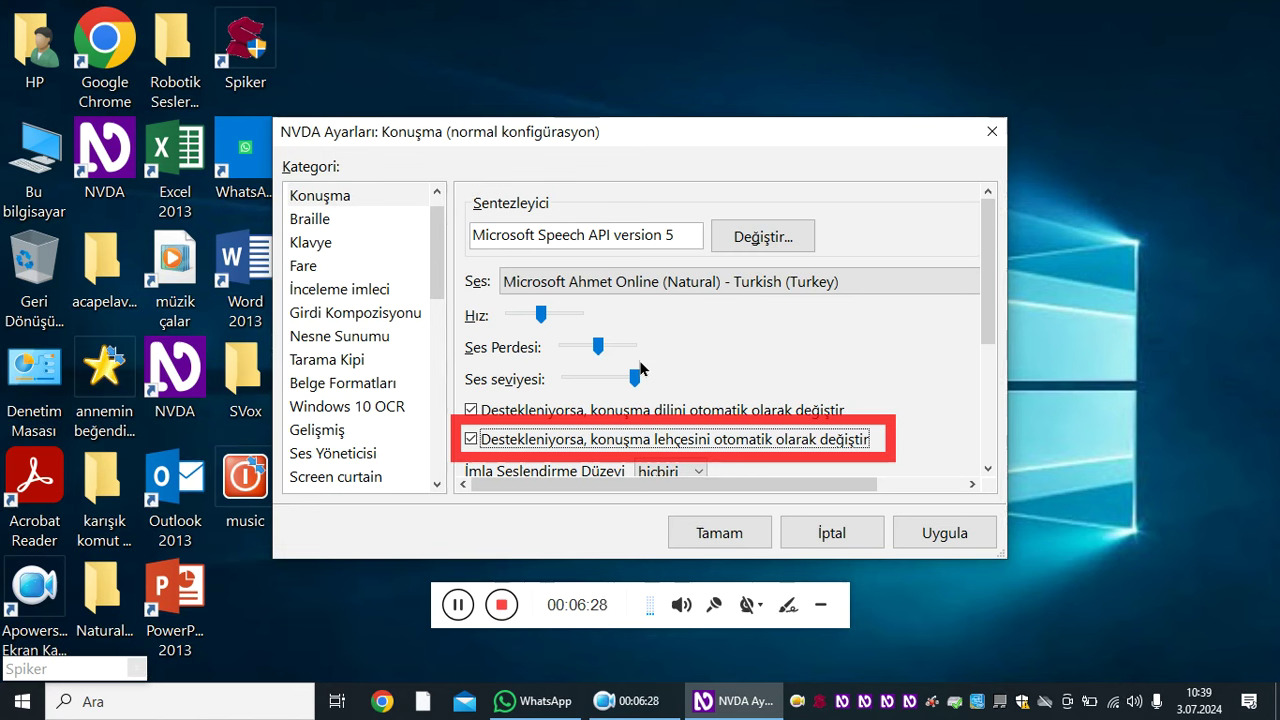
pyautogui.press('Tab')
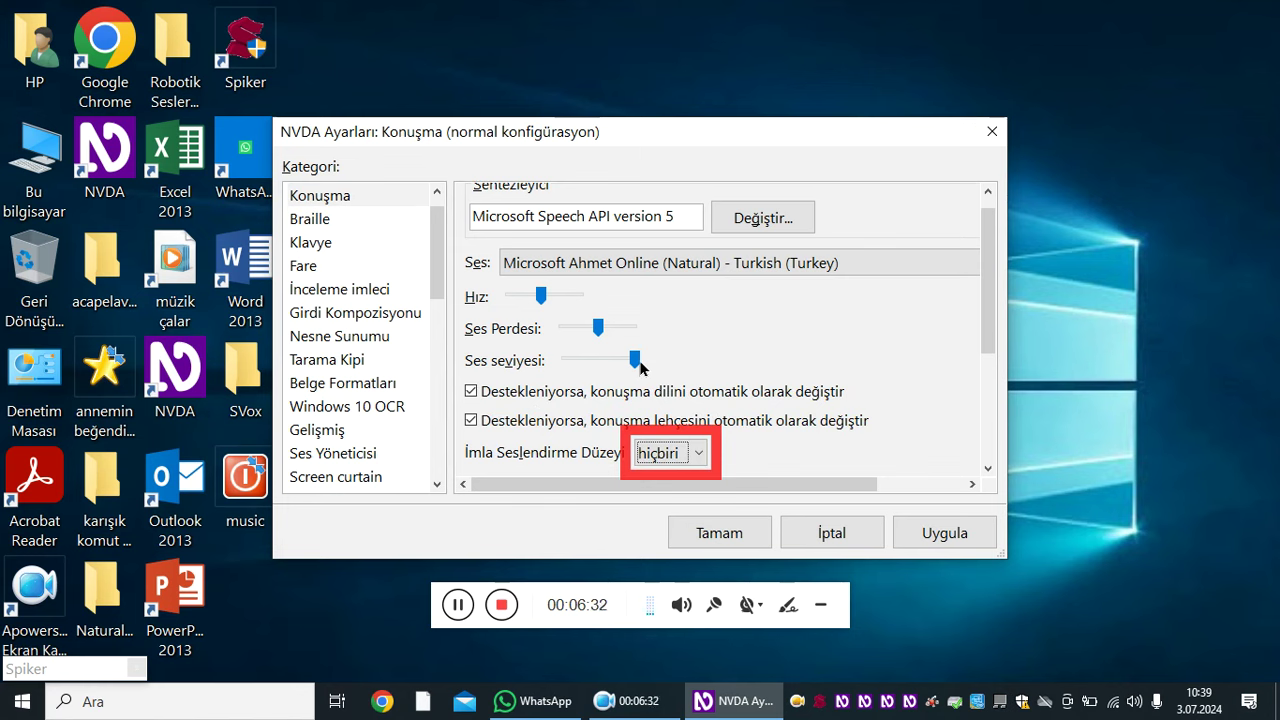
pyautogui.press('Tab')
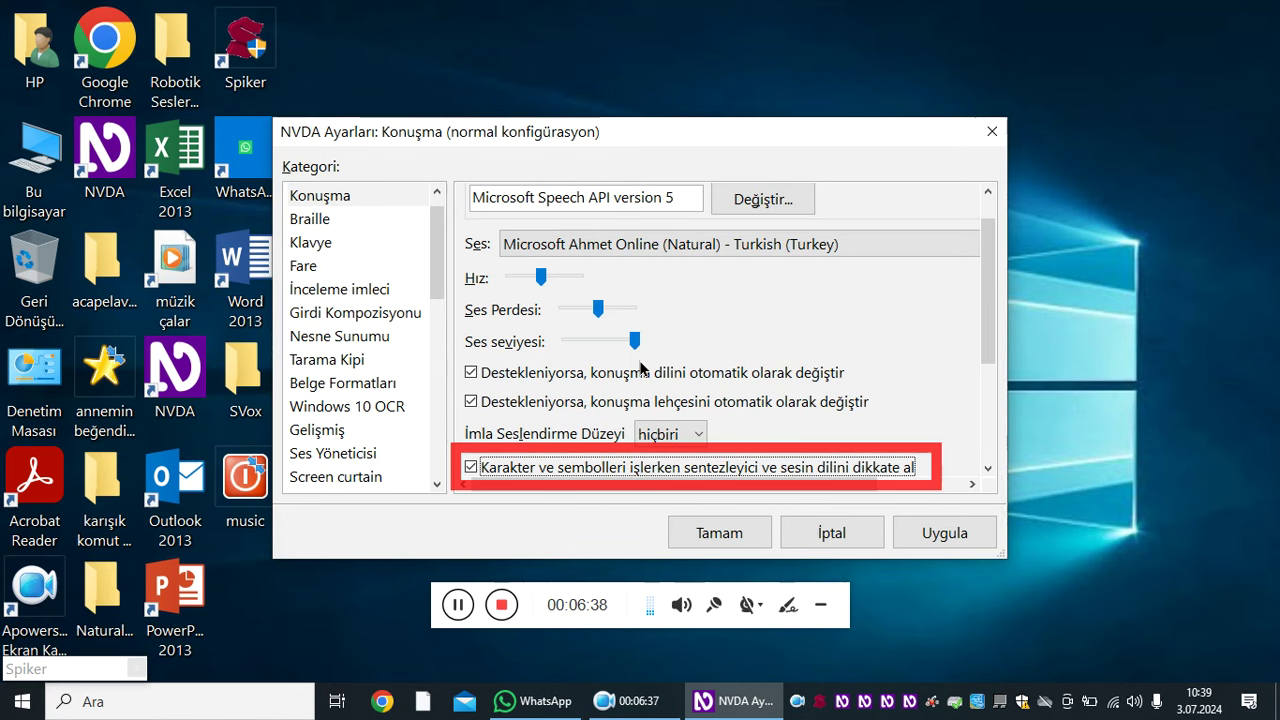
pyautogui.press('Tab')
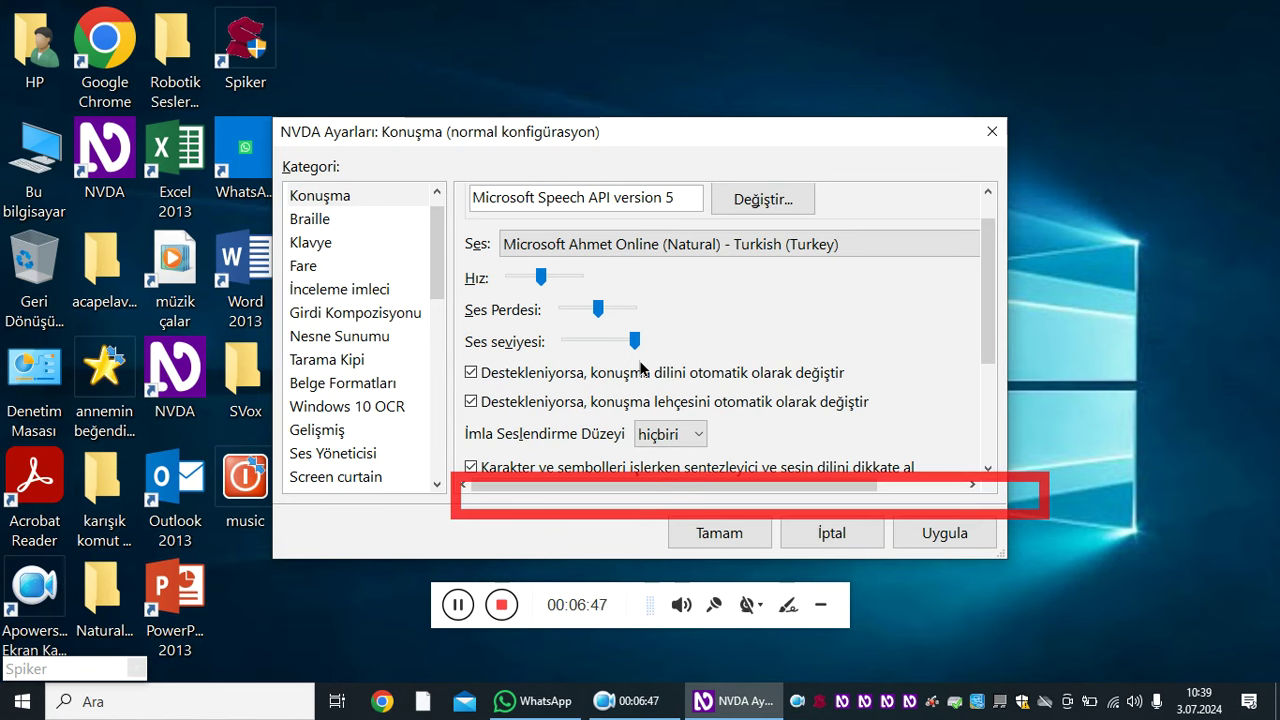
# Review the capital letter pitch, announcement and beep options and the spelling function option, then accept and close the settings.
pyautogui.press('Tab')
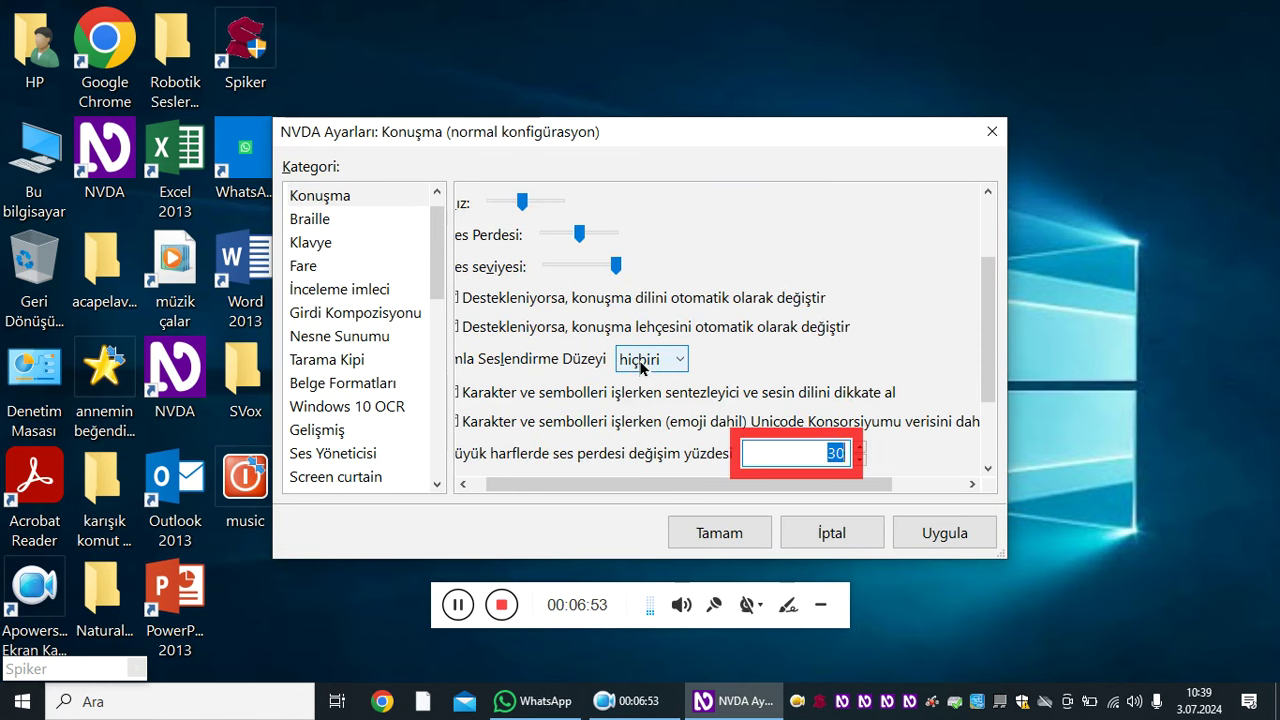
pyautogui.press('Tab')
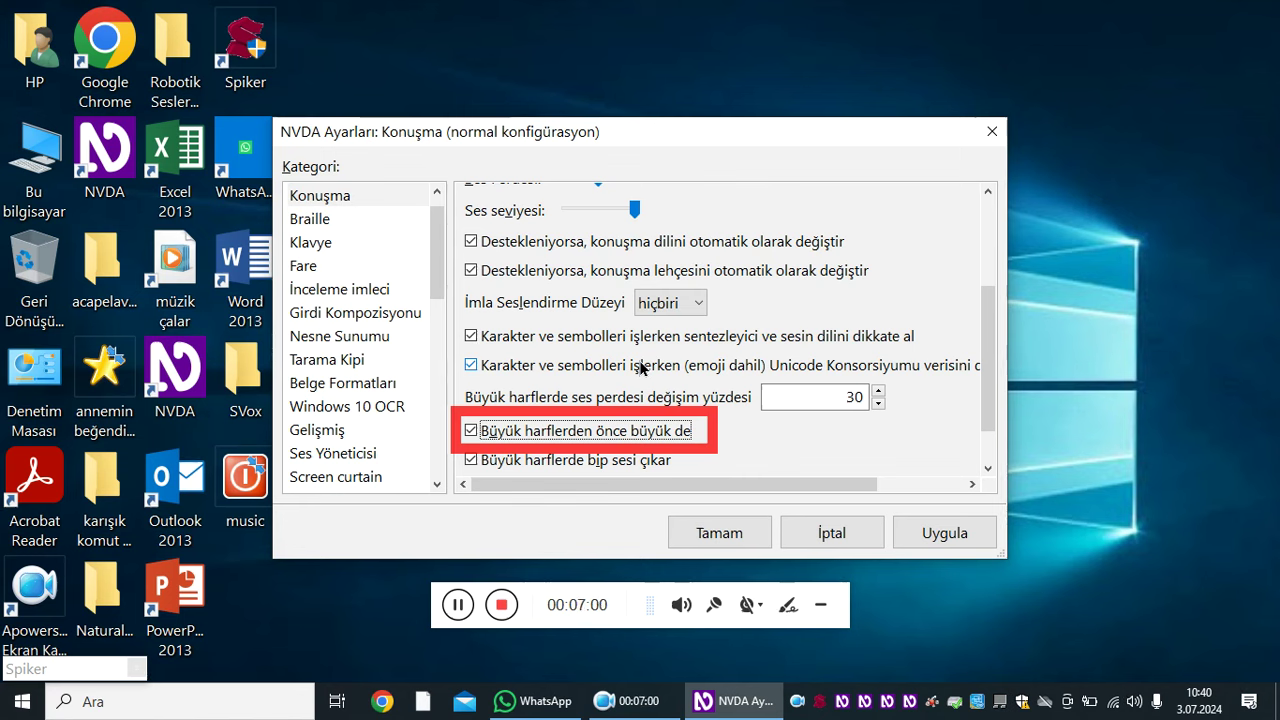
pyautogui.press('Tab')
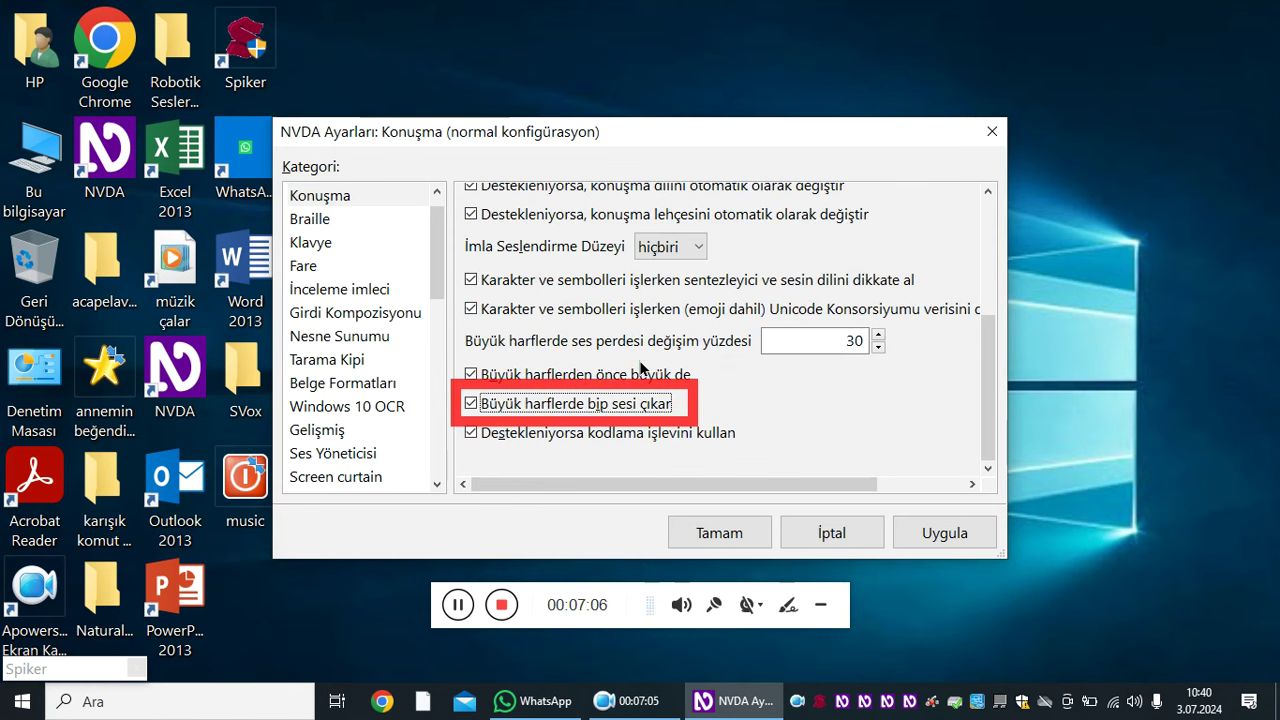
pyautogui.press('Tab')
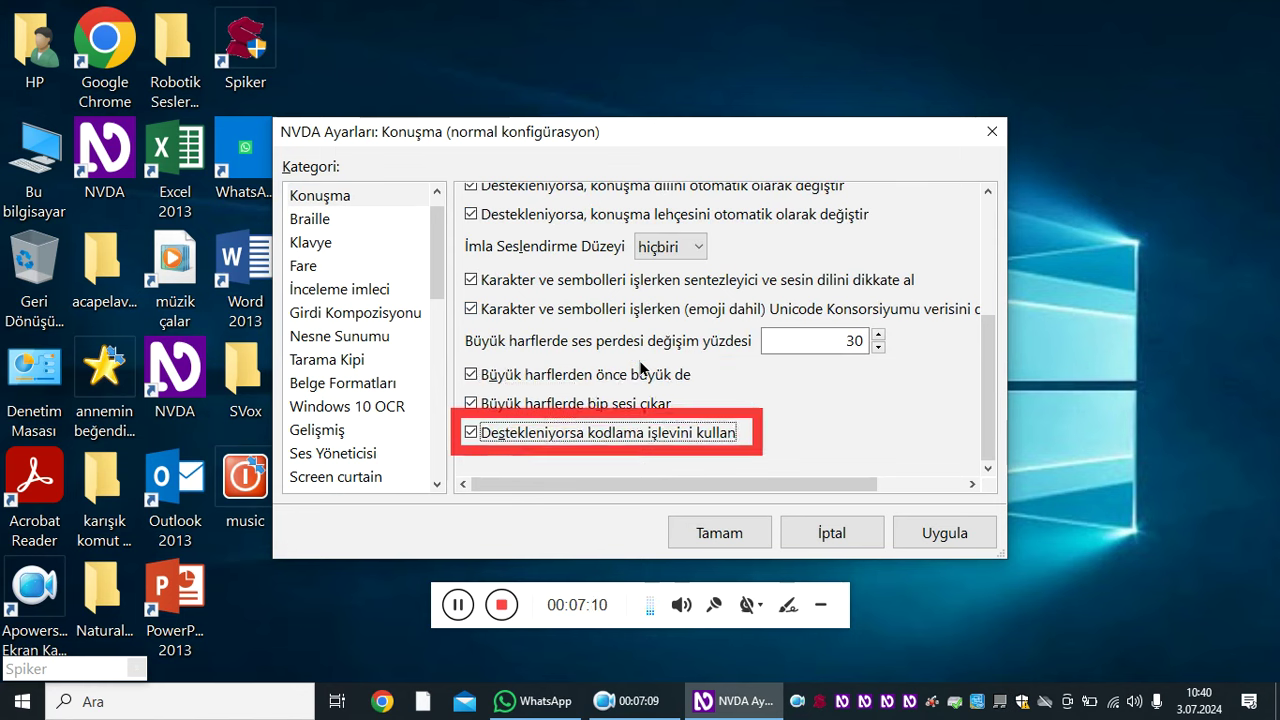
pyautogui.press('Tab')
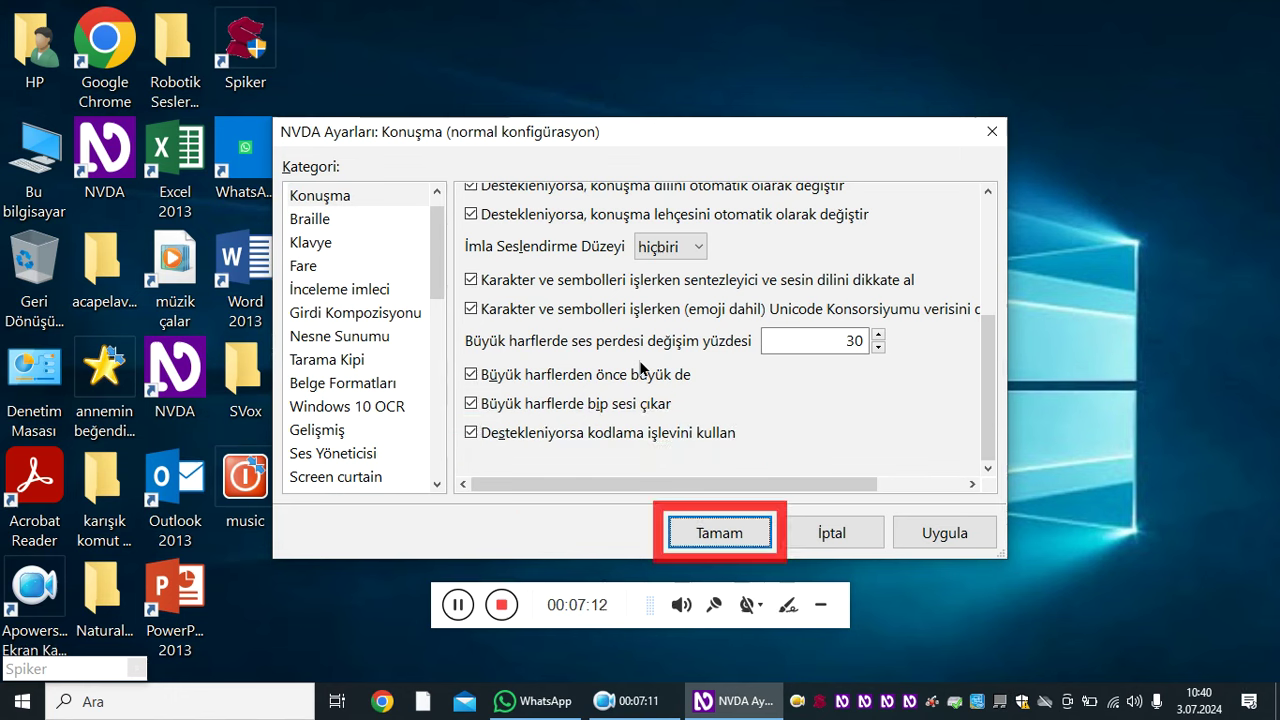
pyautogui.press('Return')
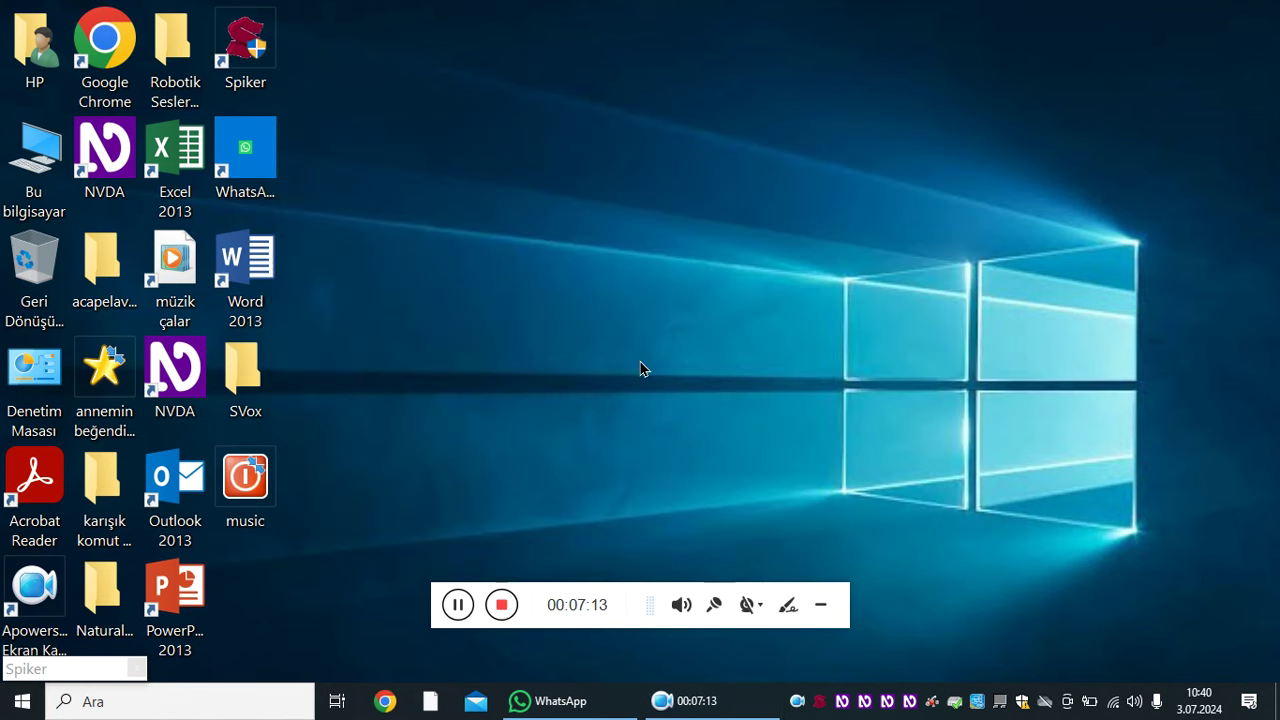
# Reopen the NVDA settings and show the Konuşma category.
pyautogui.press('Insert+n')
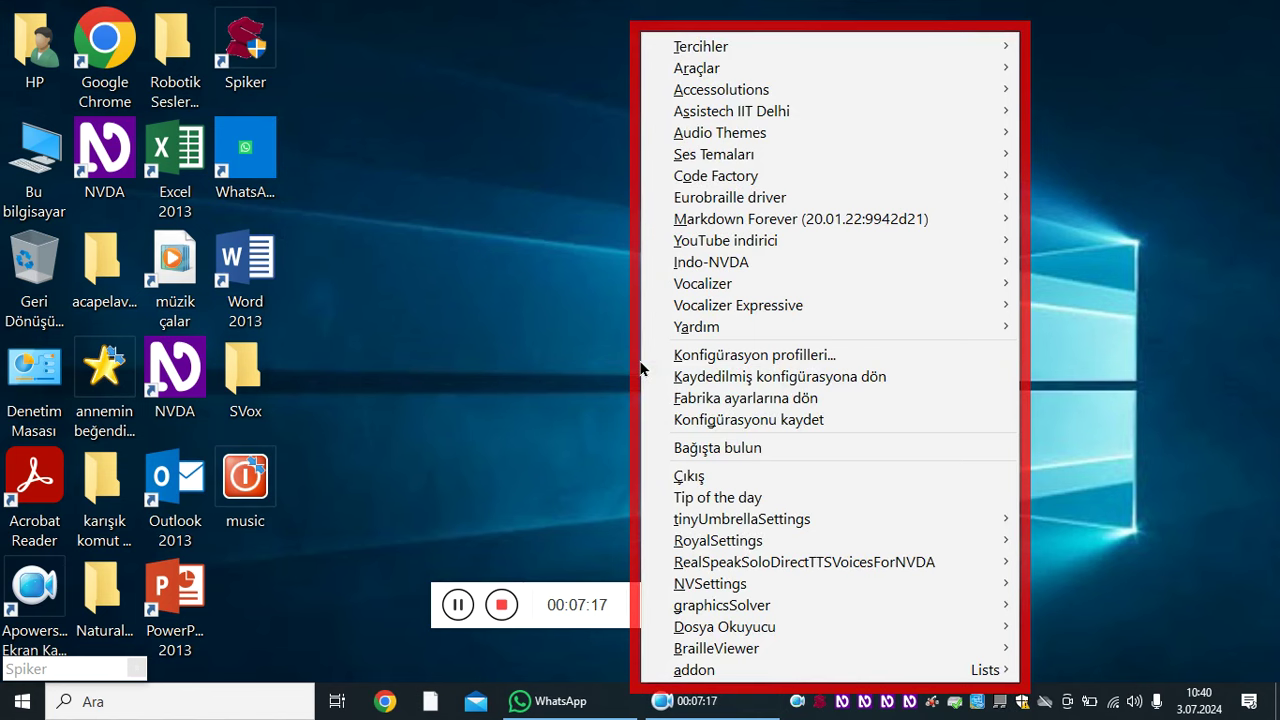
pyautogui.press('Down')
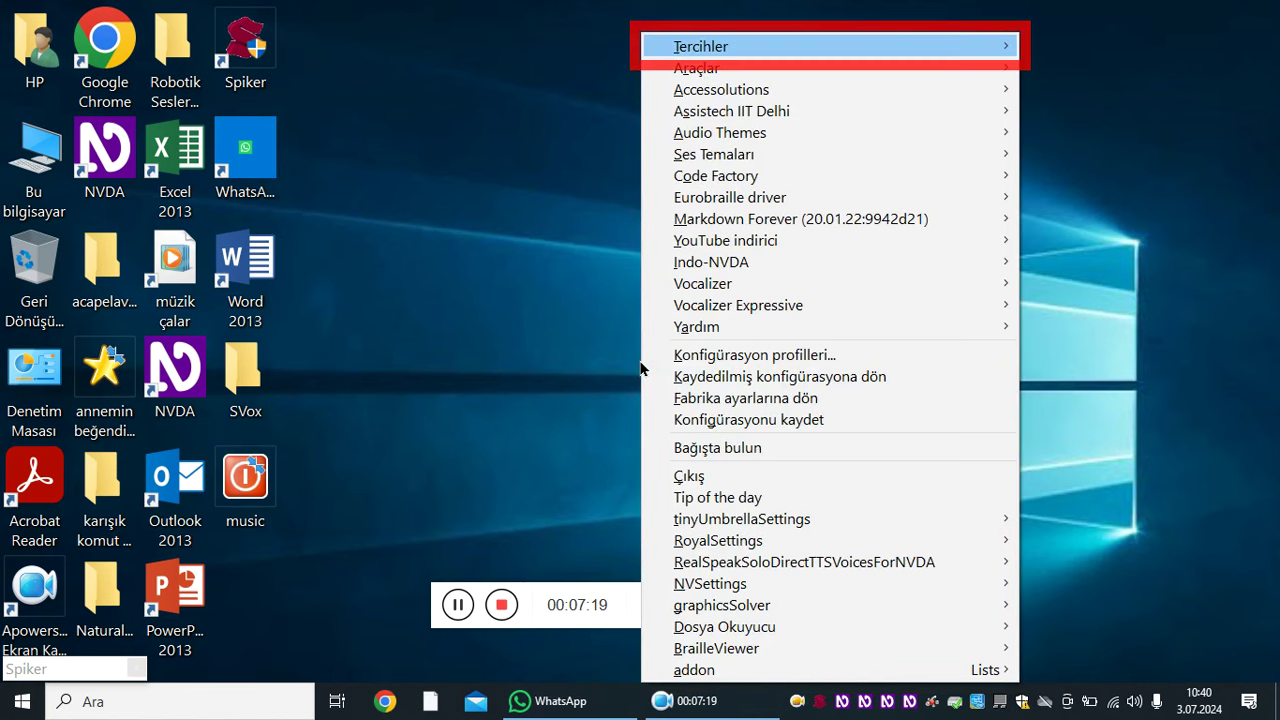
pyautogui.press('Right')
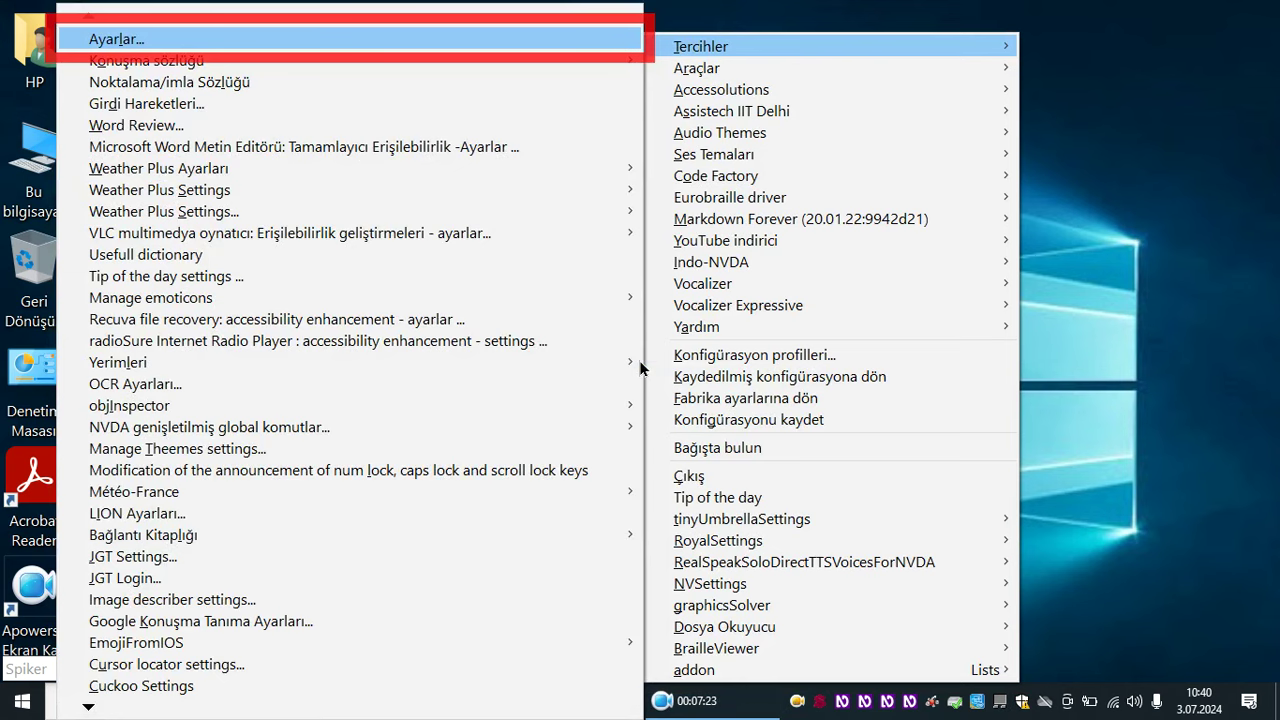
pyautogui.press('Return')
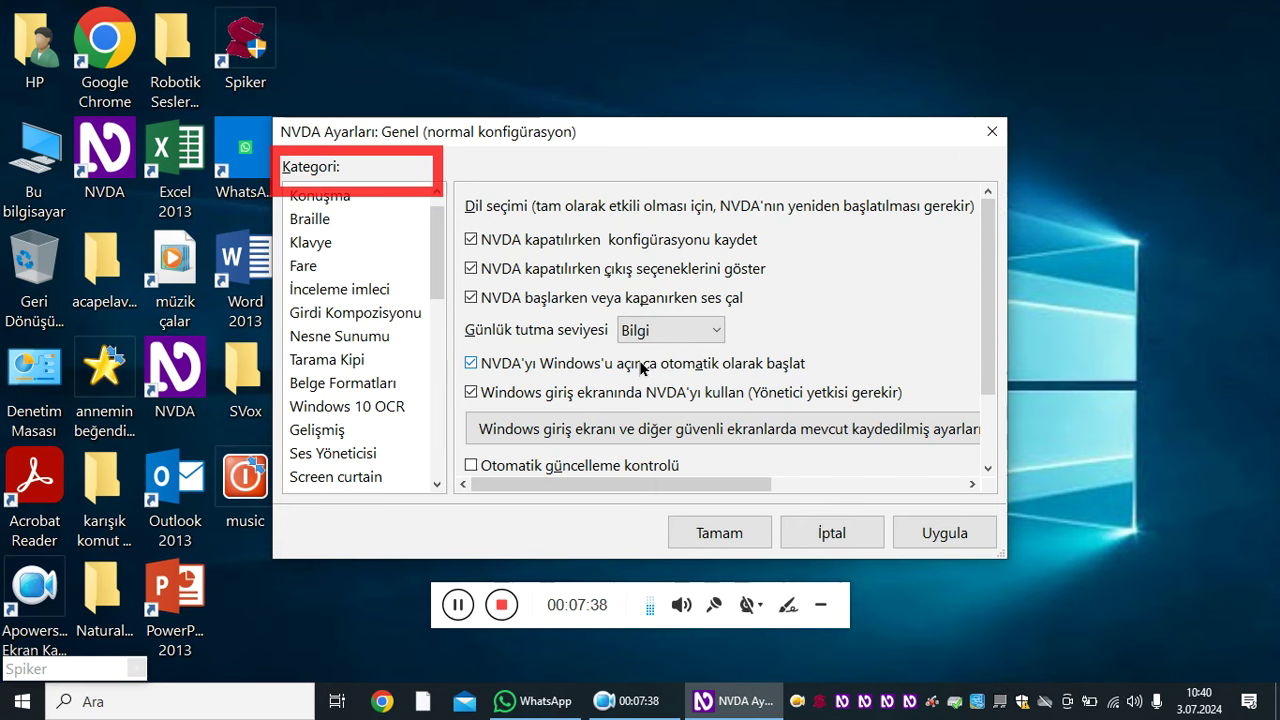
pyautogui.press('Down')
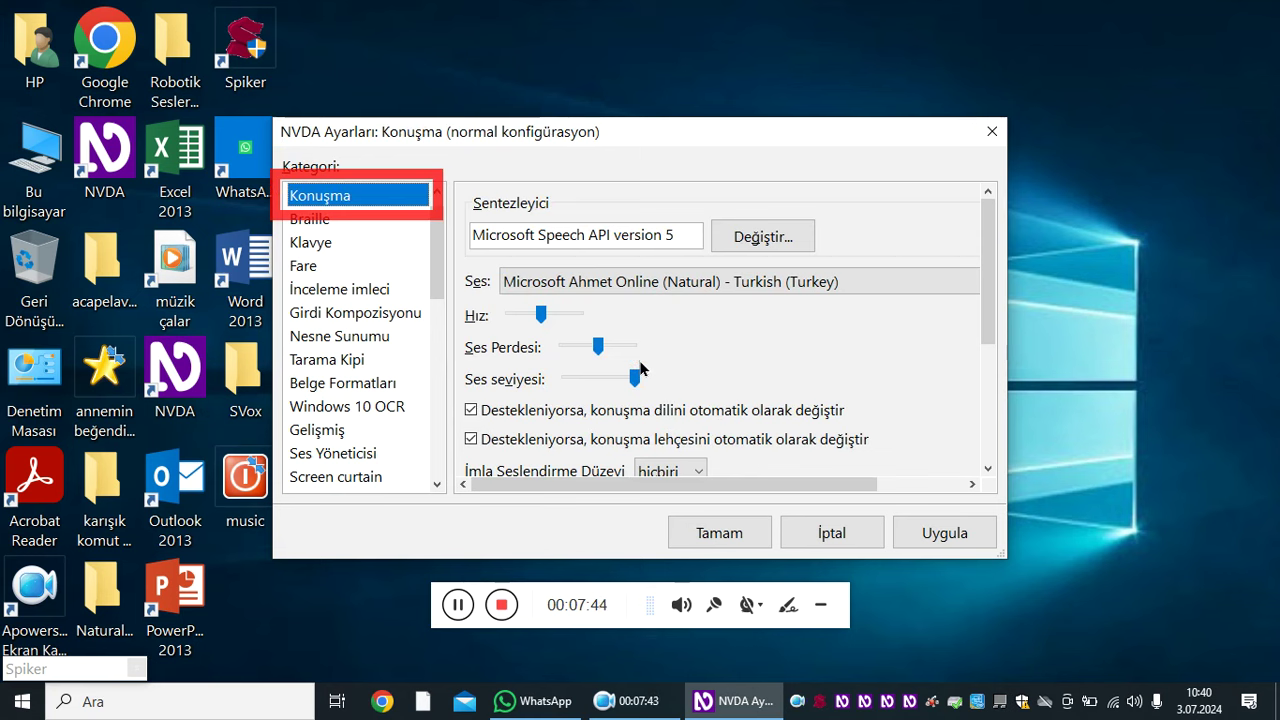
# Change the speech voice to Microsoft Emel Online (Natural) - Turkish (Turkey) and save the settings.
pyautogui.press('Tab')
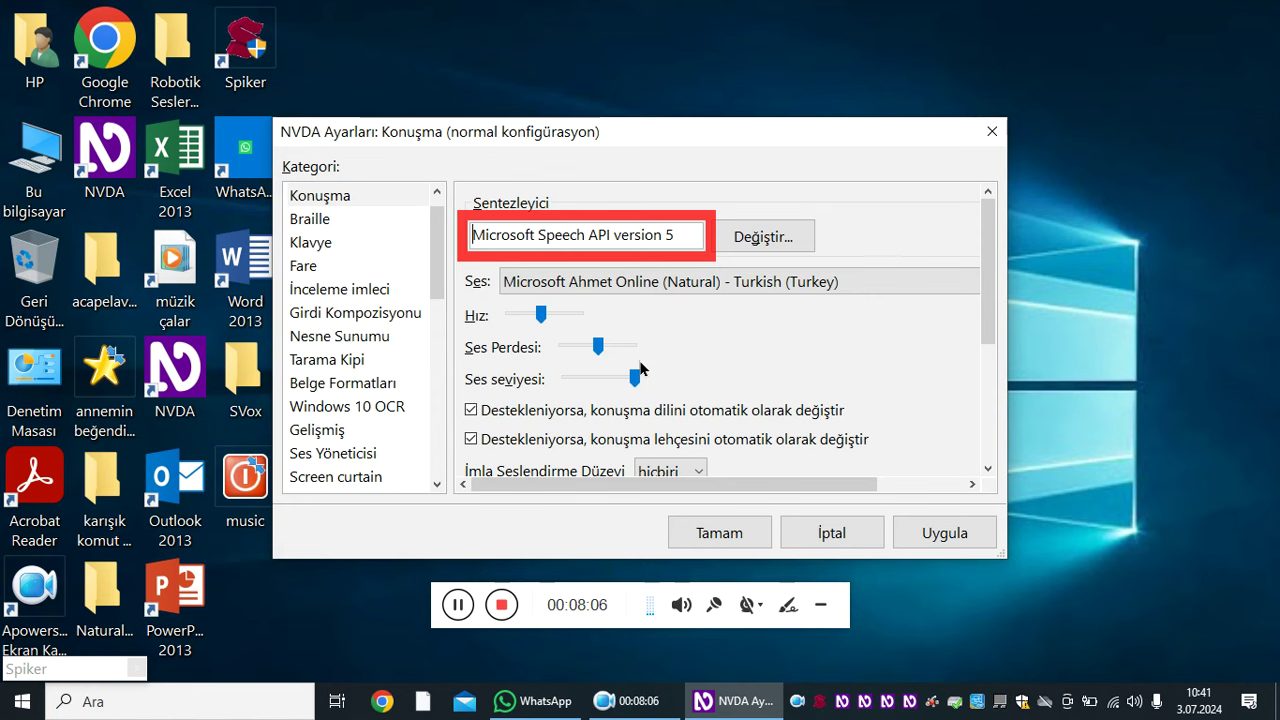
pyautogui.press('Tab')
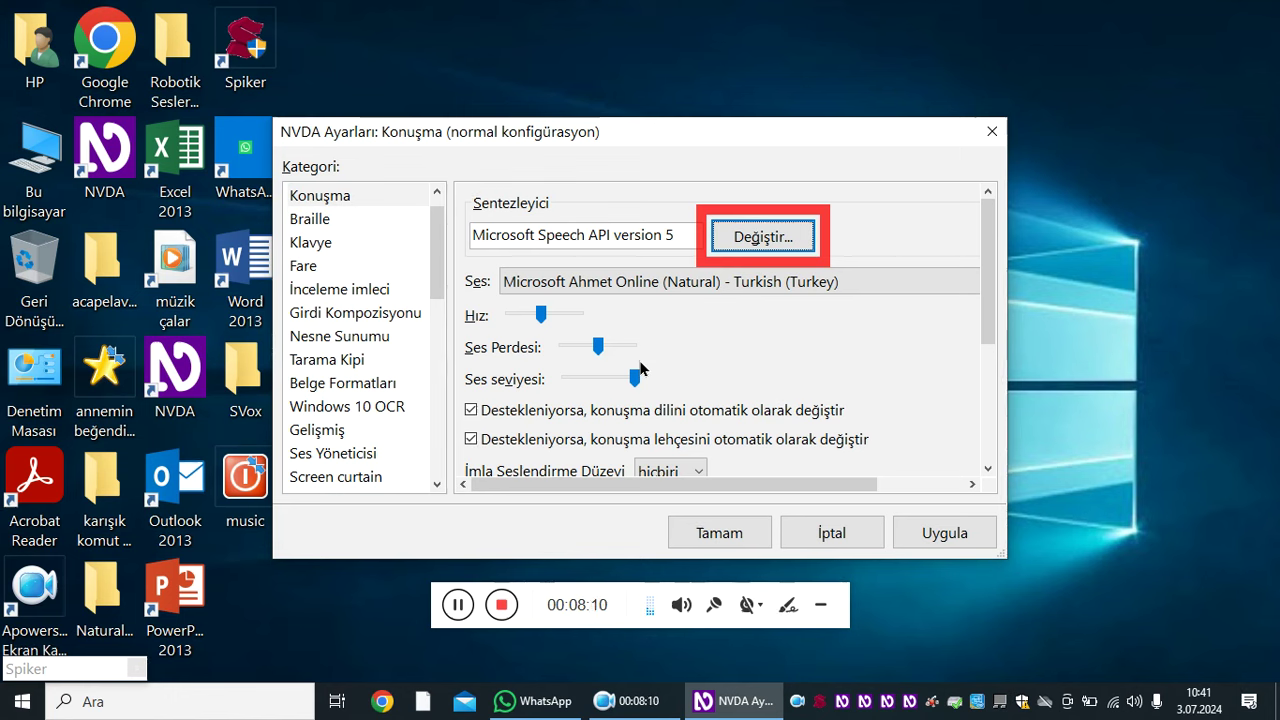
pyautogui.press('Tab')
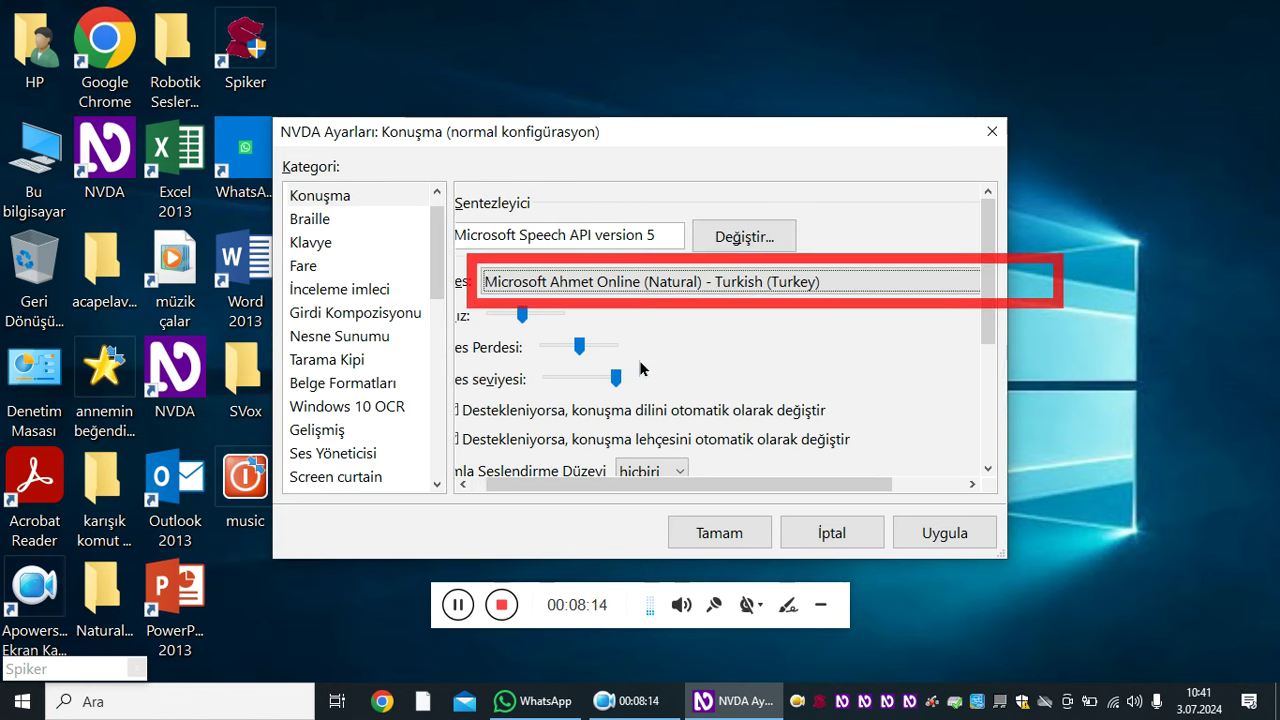
pyautogui.press('Down')
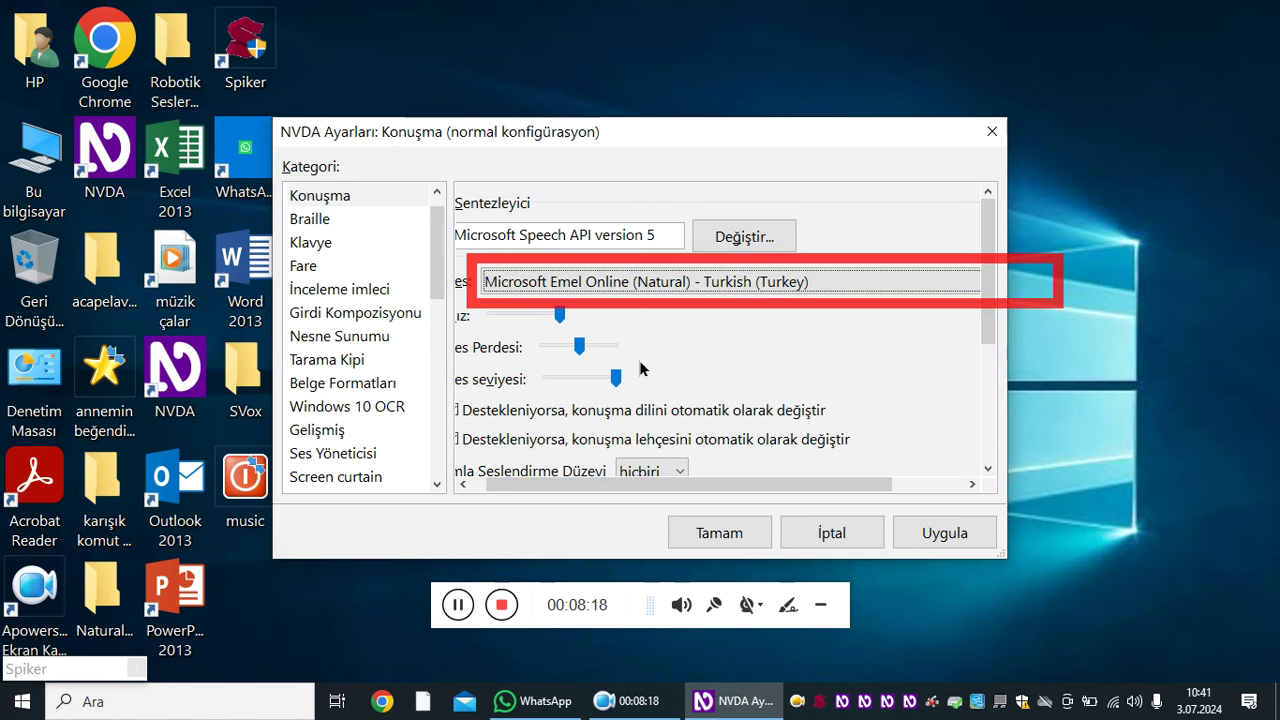
pyautogui.press('Return')
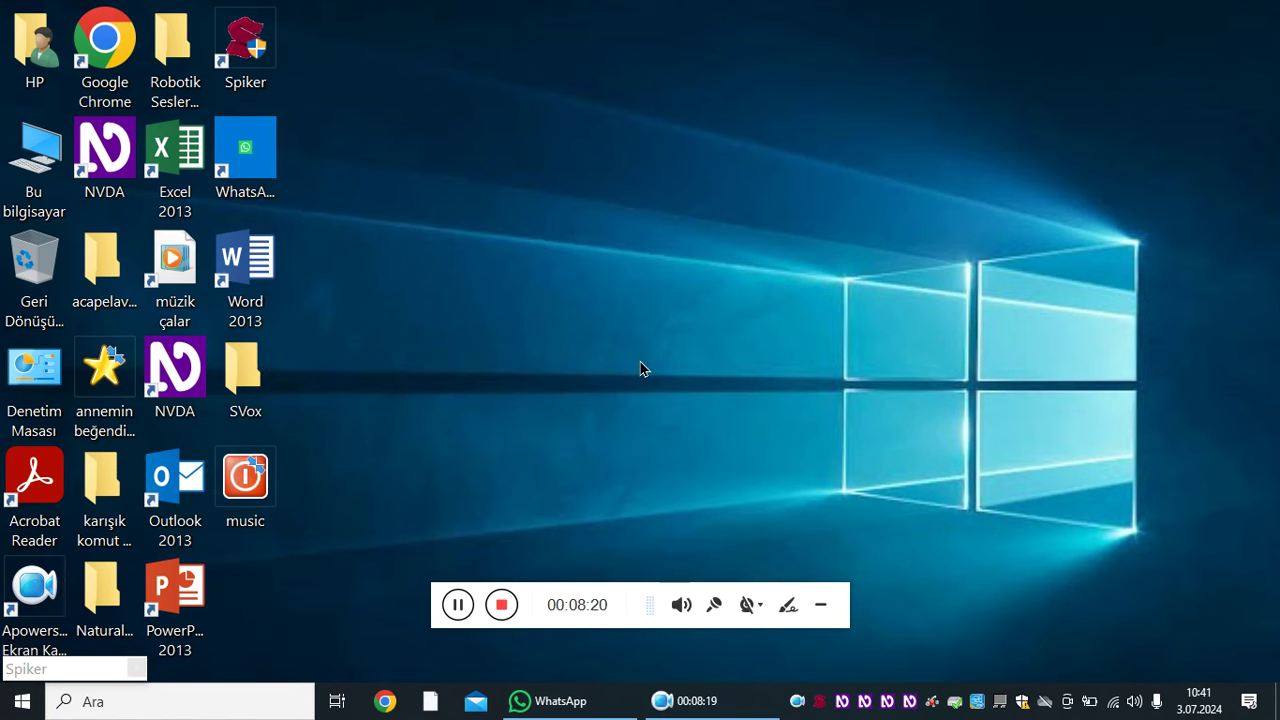
# Open the NVDA settings from Tercihler and show the Konuşma category.
pyautogui.press('Insert+n')
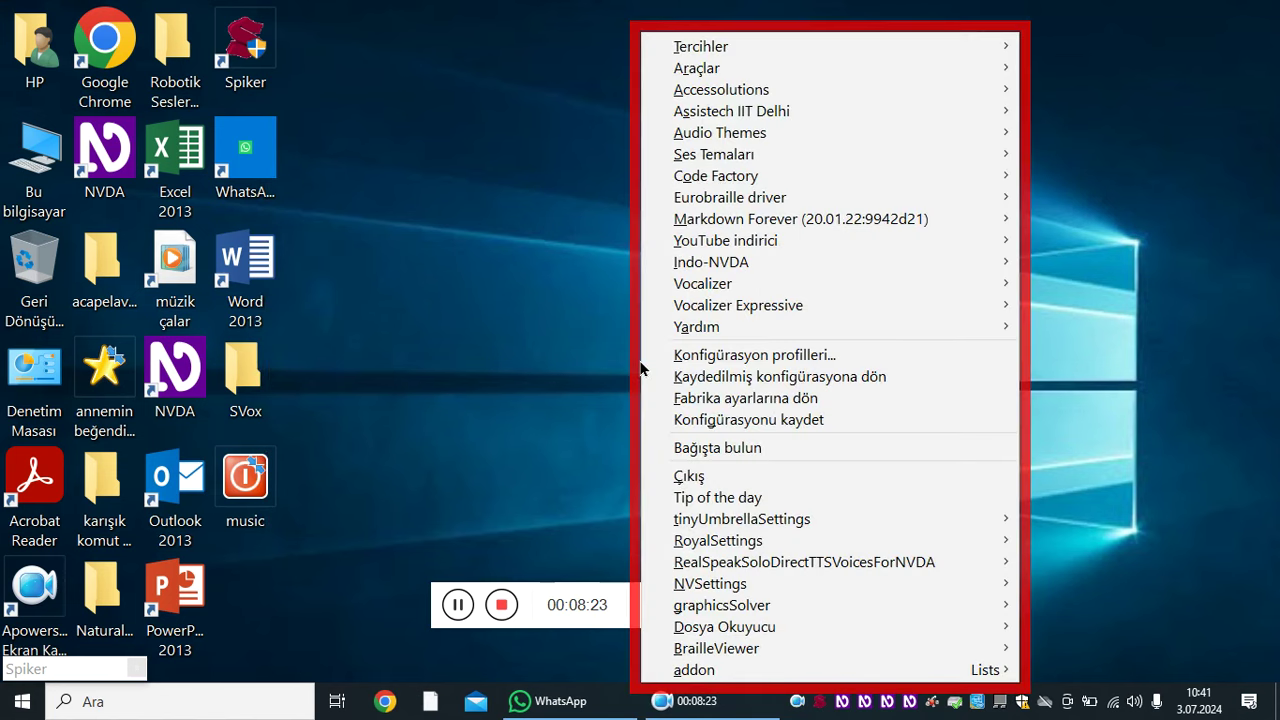
pyautogui.press('Down')
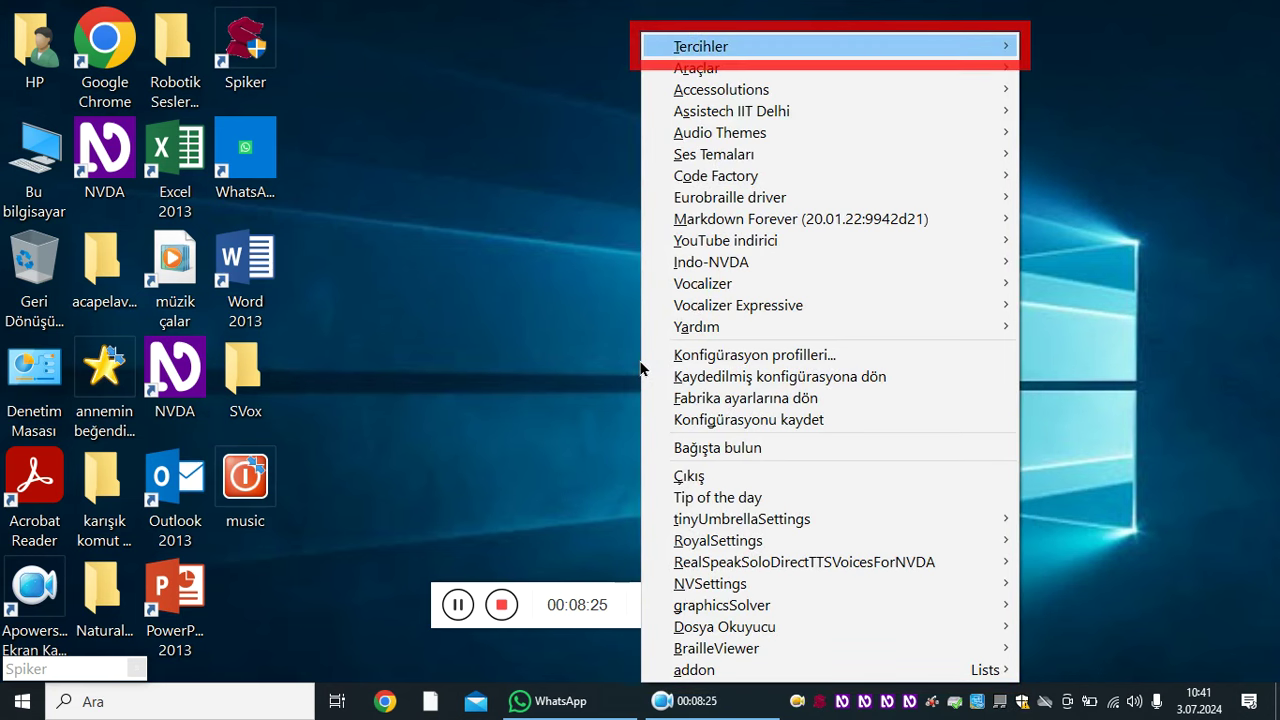
pyautogui.press('Right')
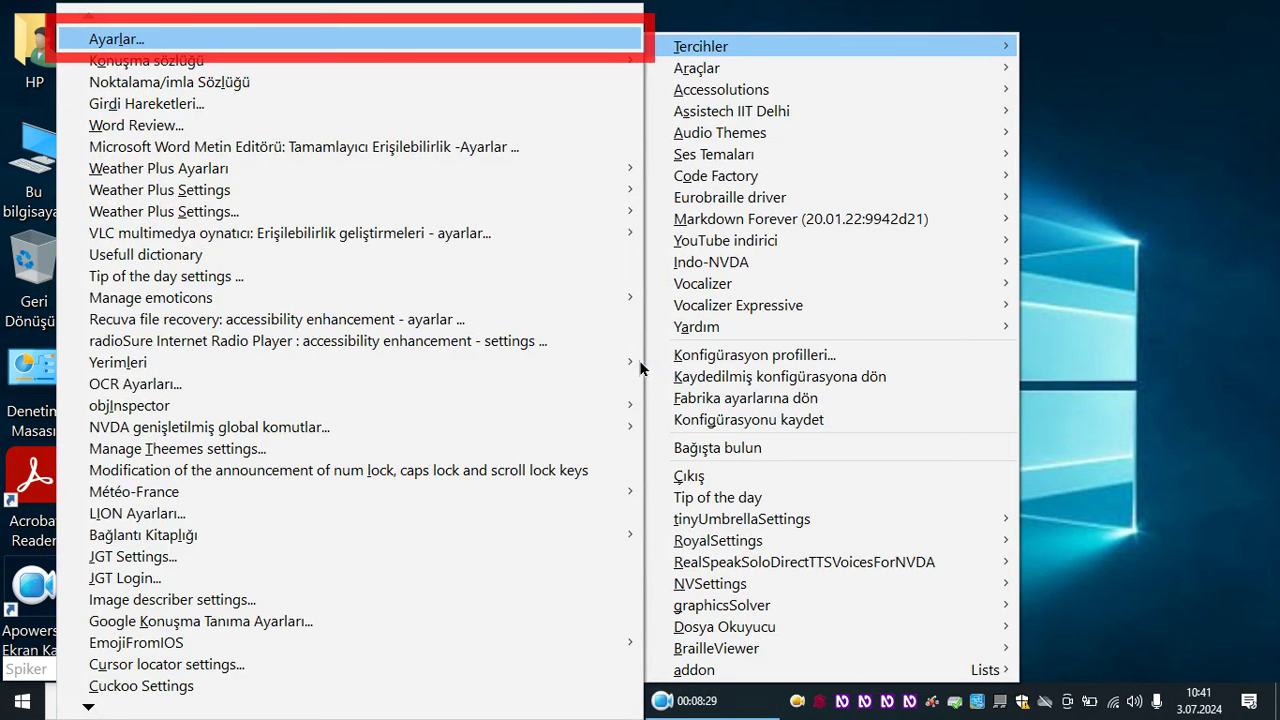
pyautogui.press('Return')
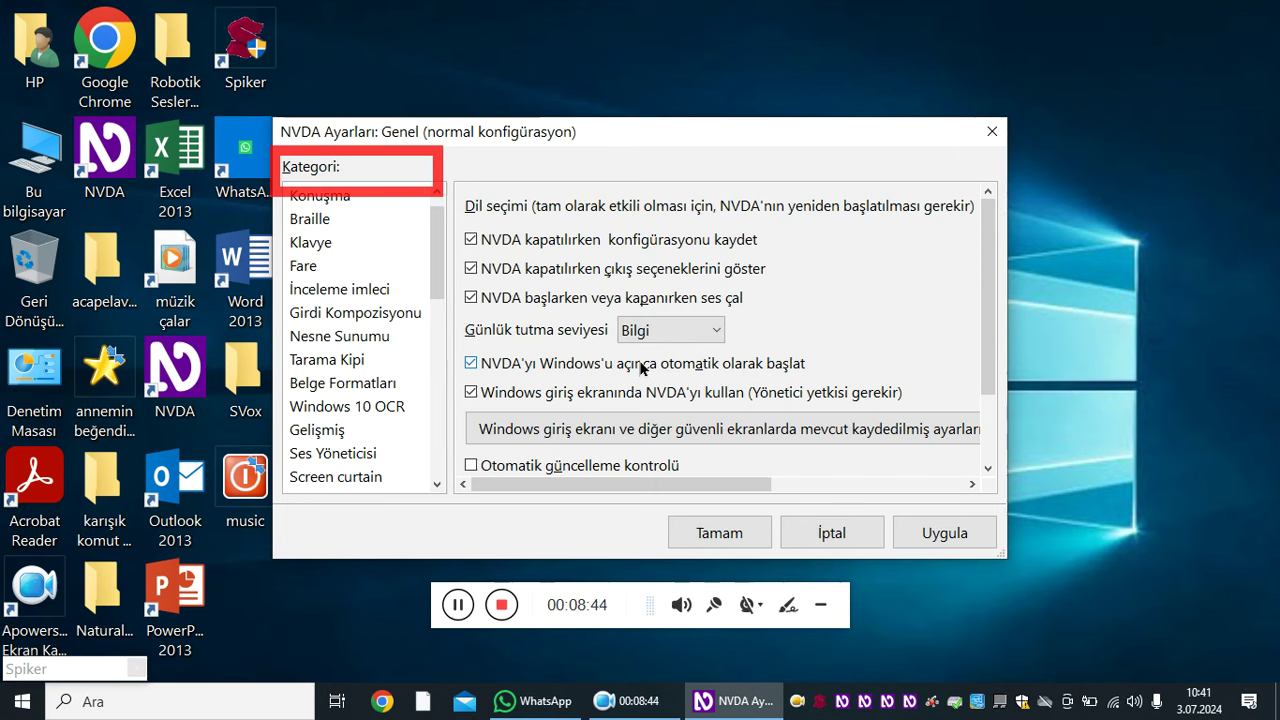
pyautogui.press('Down')
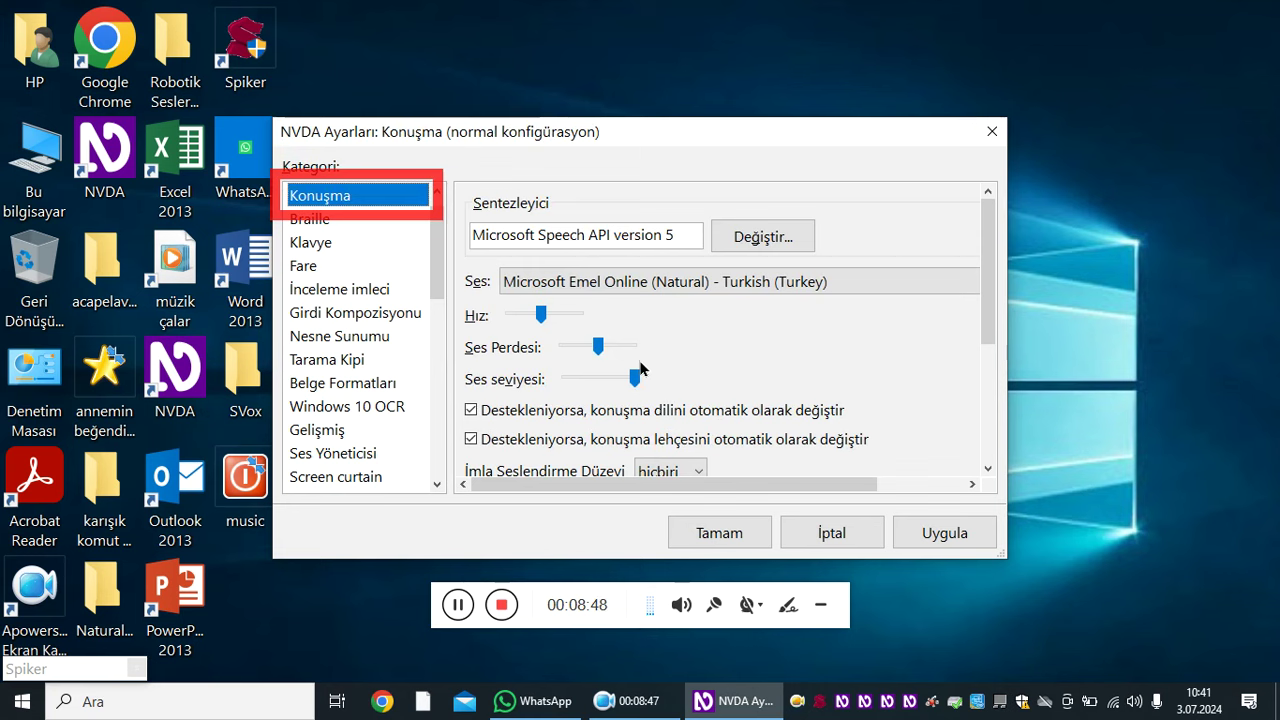
# Review the Konuşma category's synthesizer, voice, Hız, Ses Perdesi and Ses seviyesi controls.
pyautogui.press('Tab')
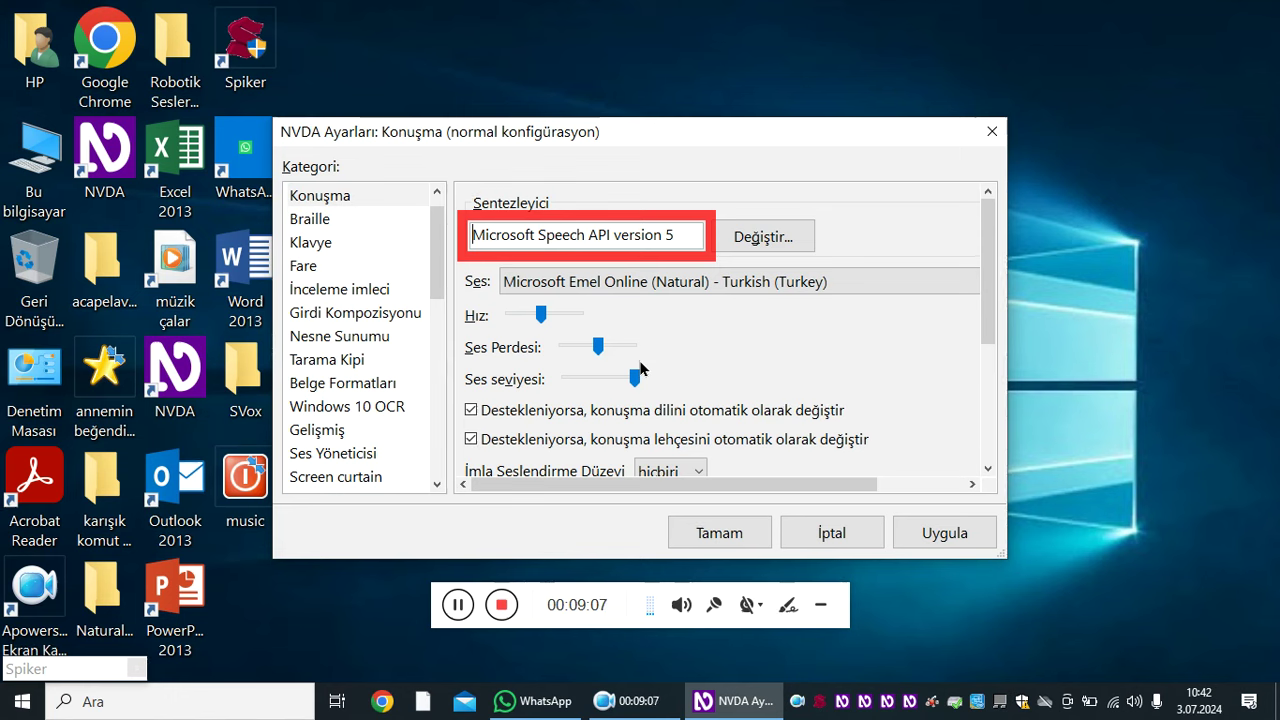
pyautogui.press('Tab')
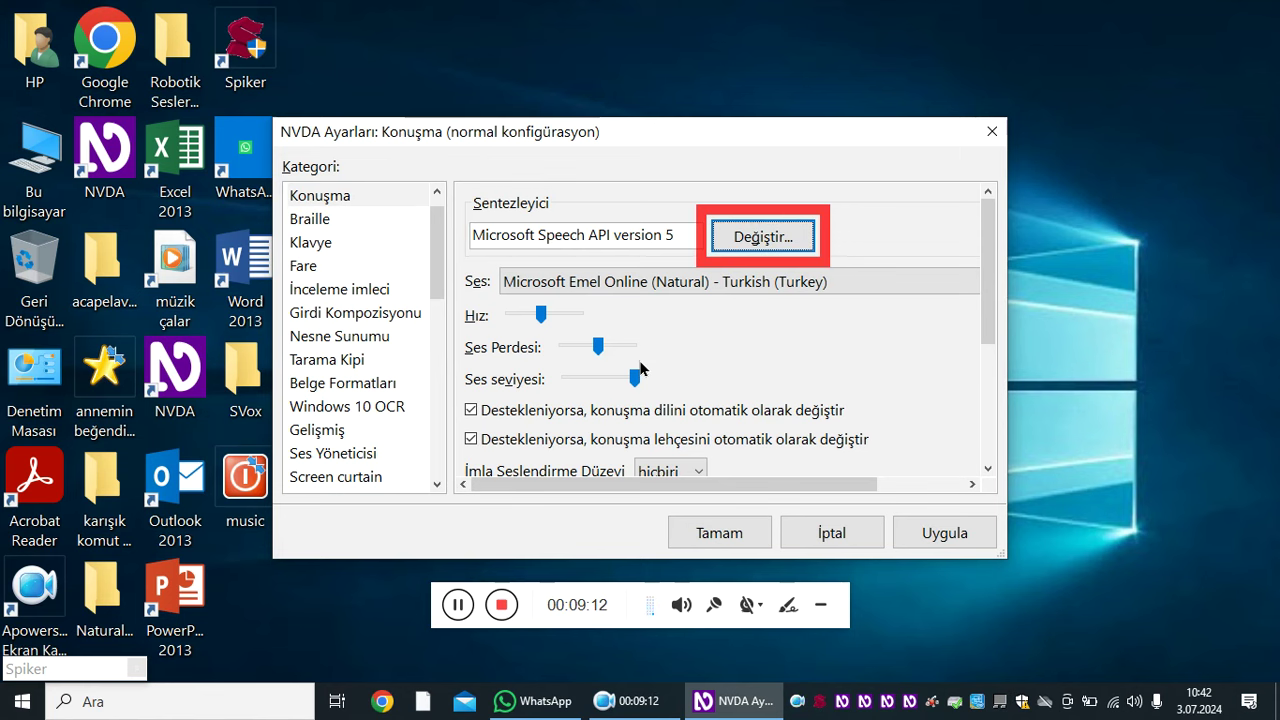
pyautogui.press('Tab')
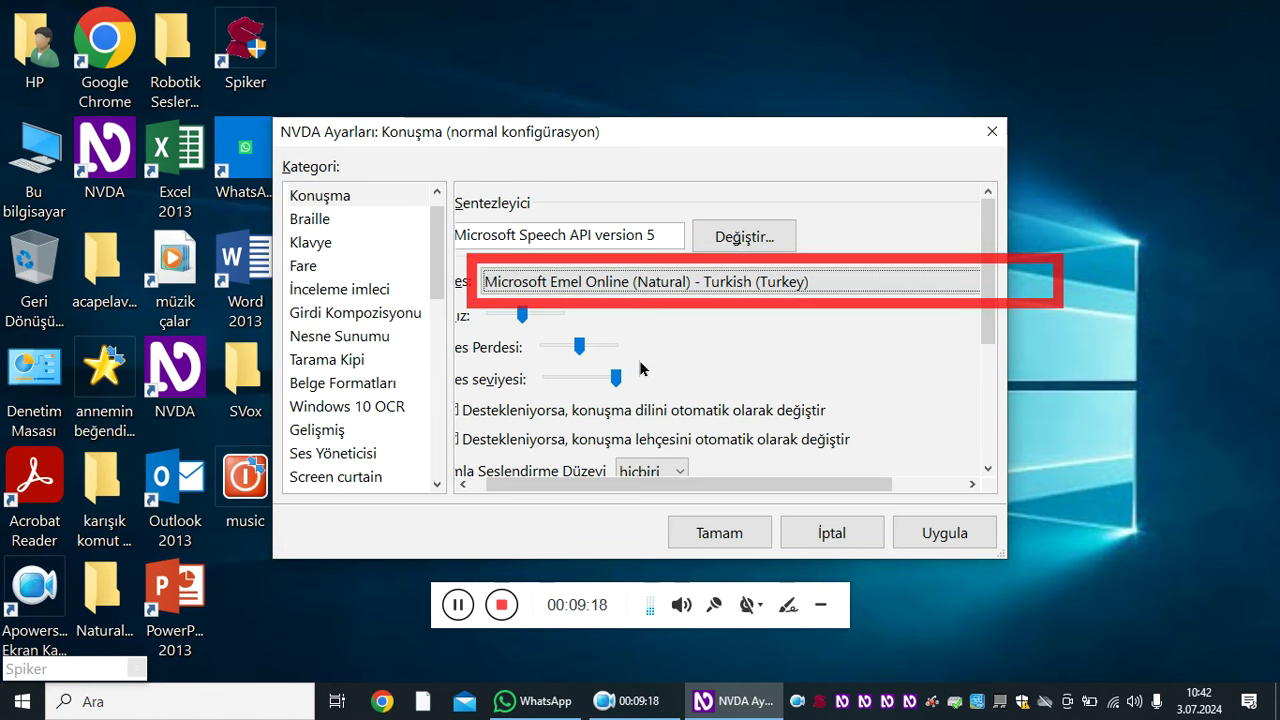
pyautogui.press('Tab')
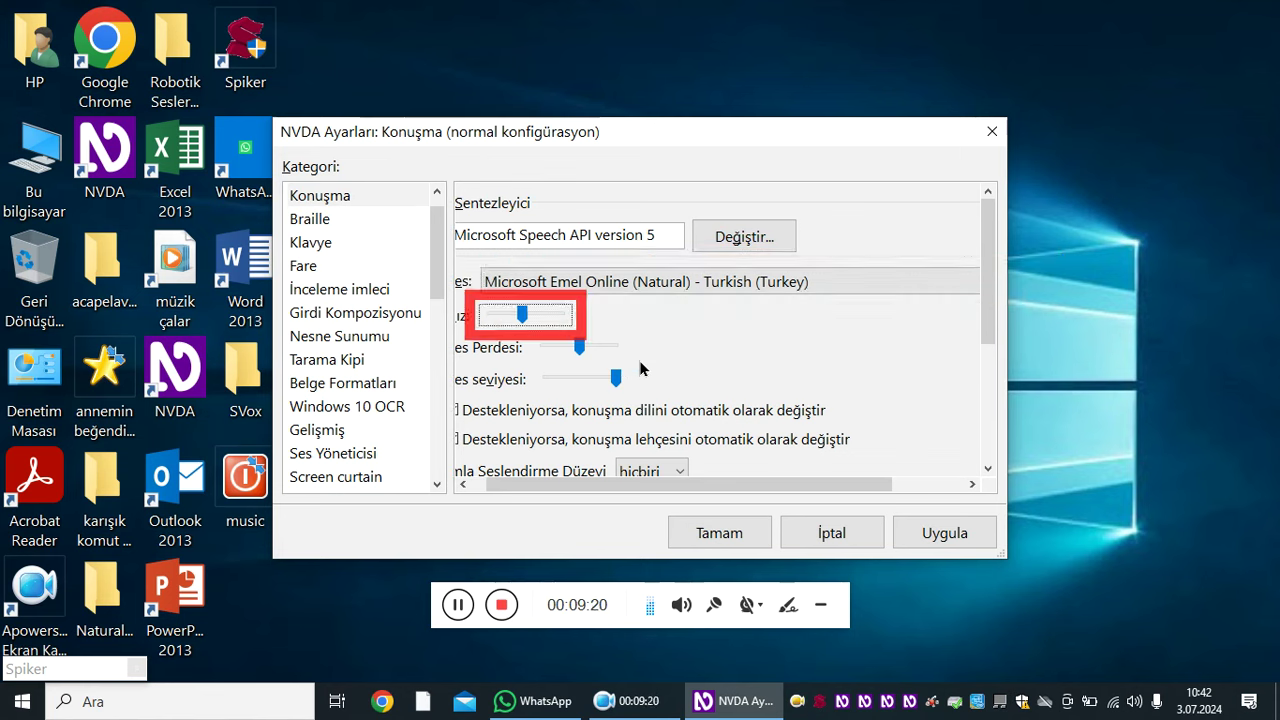
pyautogui.press('Tab')
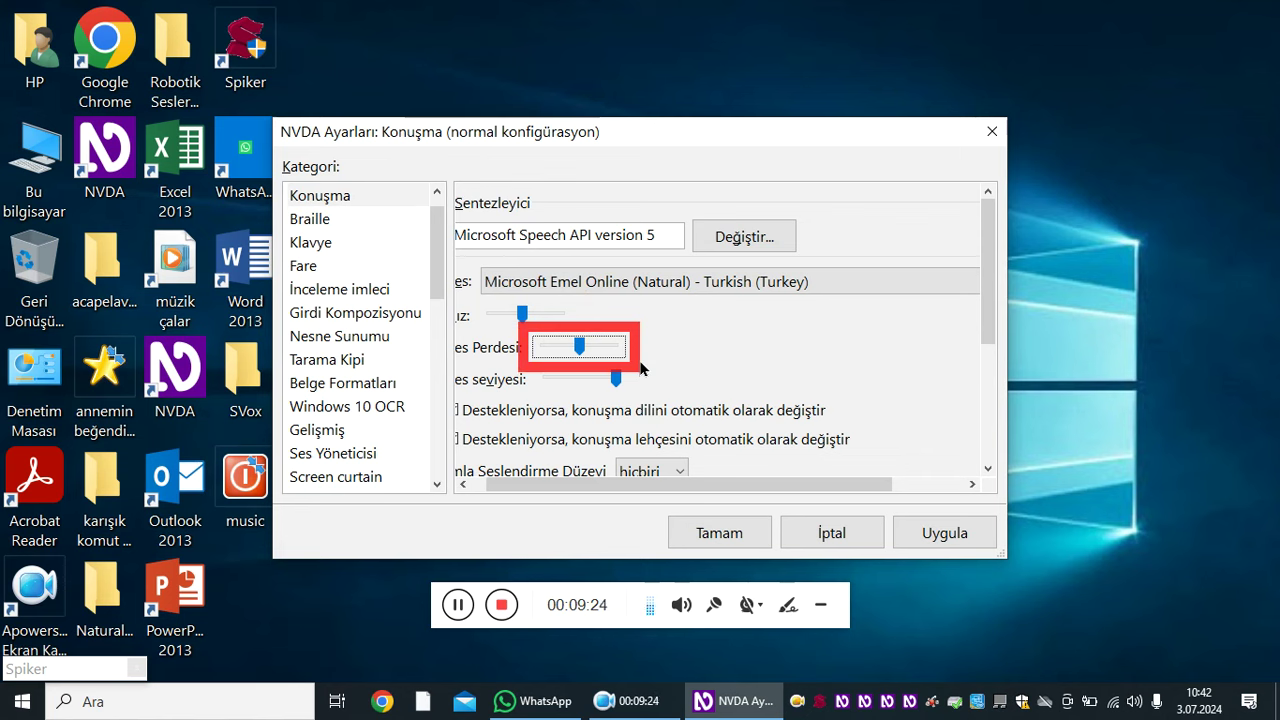
pyautogui.press('Tab')
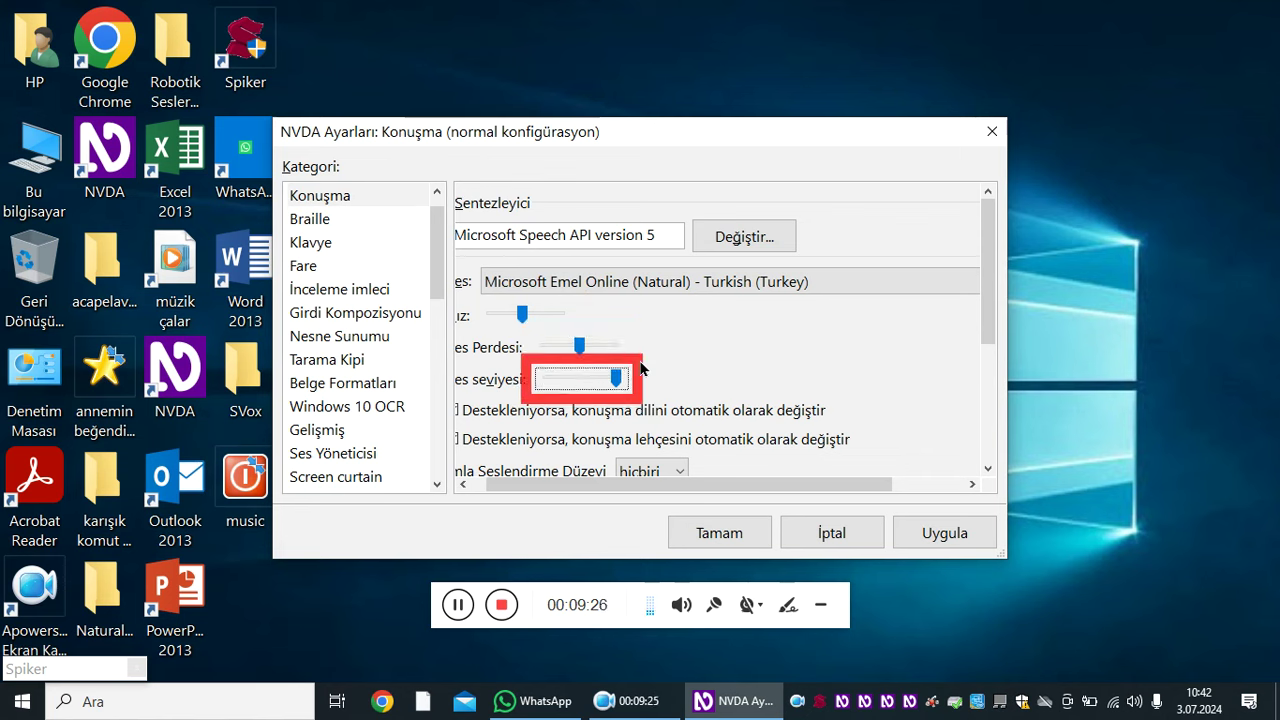
# Review the automatic language and dialect switching options, İmla Seslendirme Düzeyi, and the option to consider the voice's language for characters and symbols.
pyautogui.press('Tab')
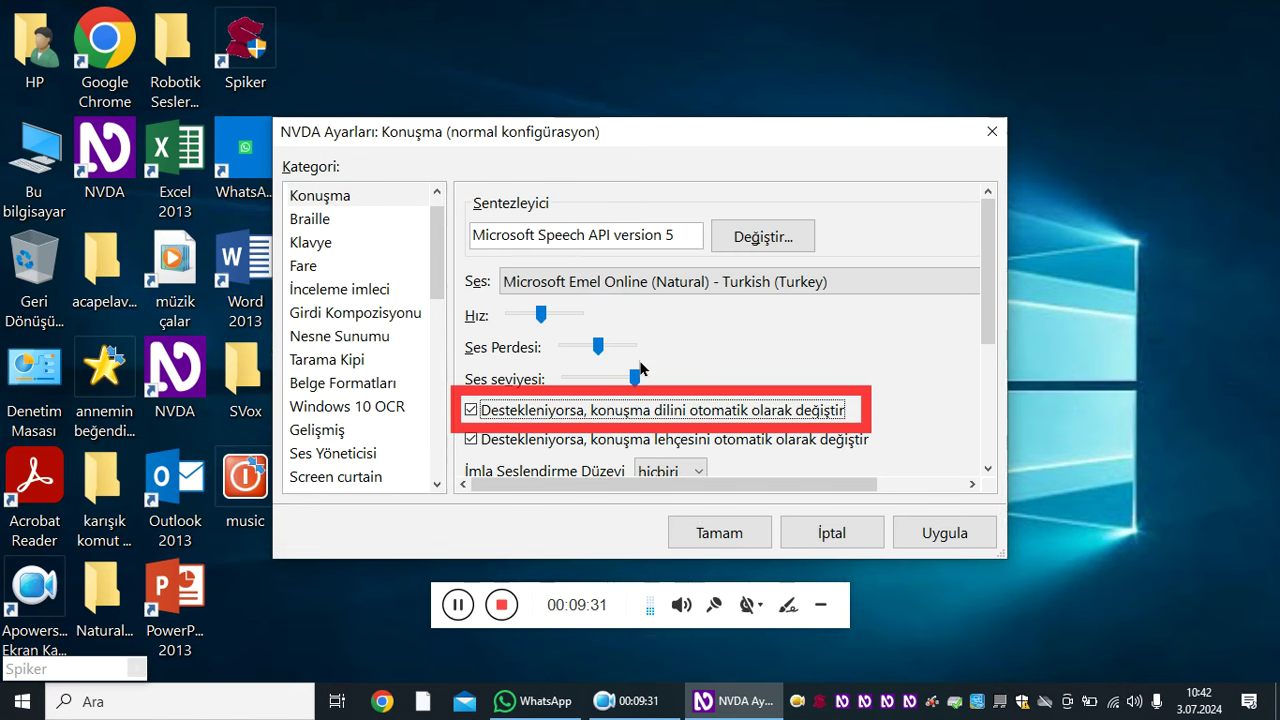
pyautogui.press('Tab')
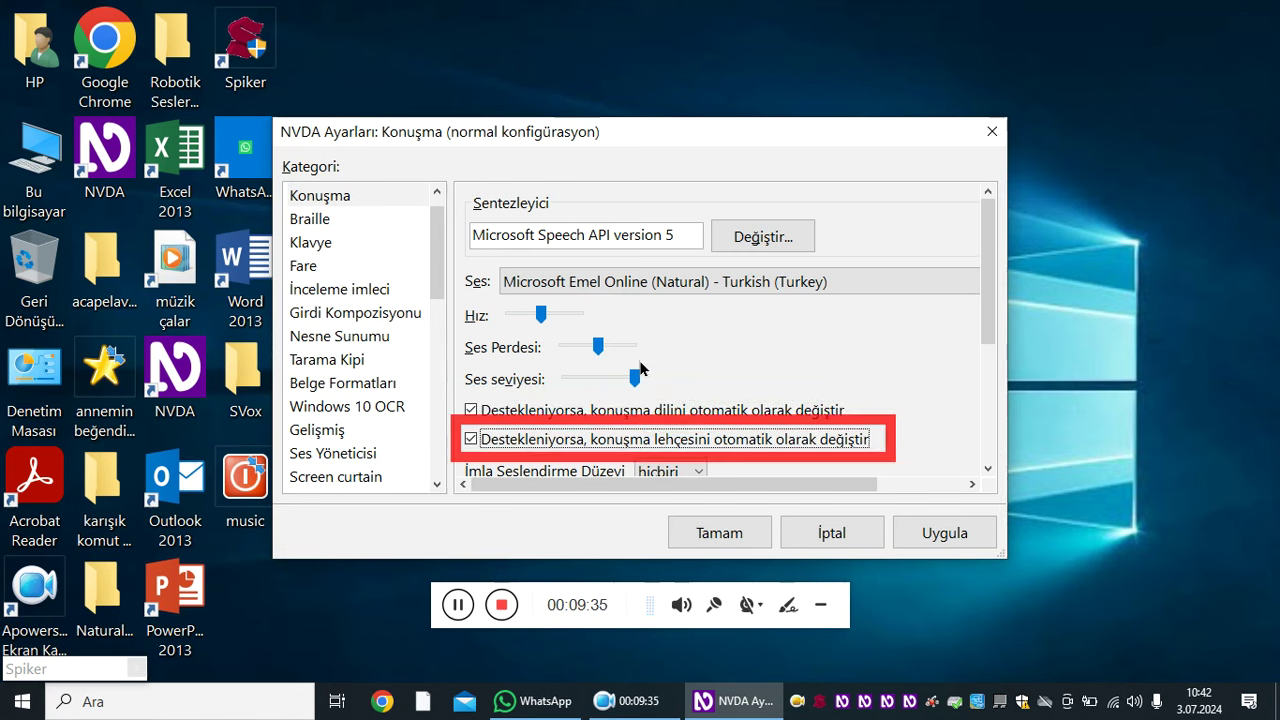
pyautogui.press('Tab')
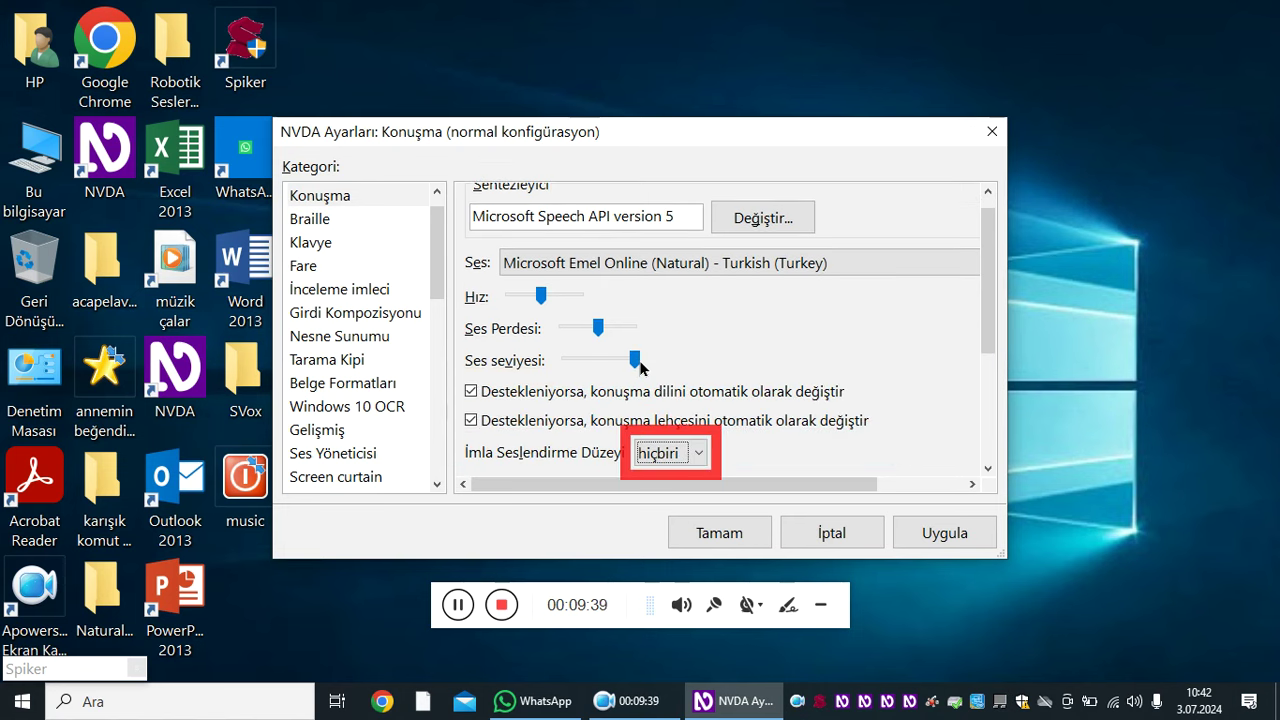
pyautogui.press('Tab')
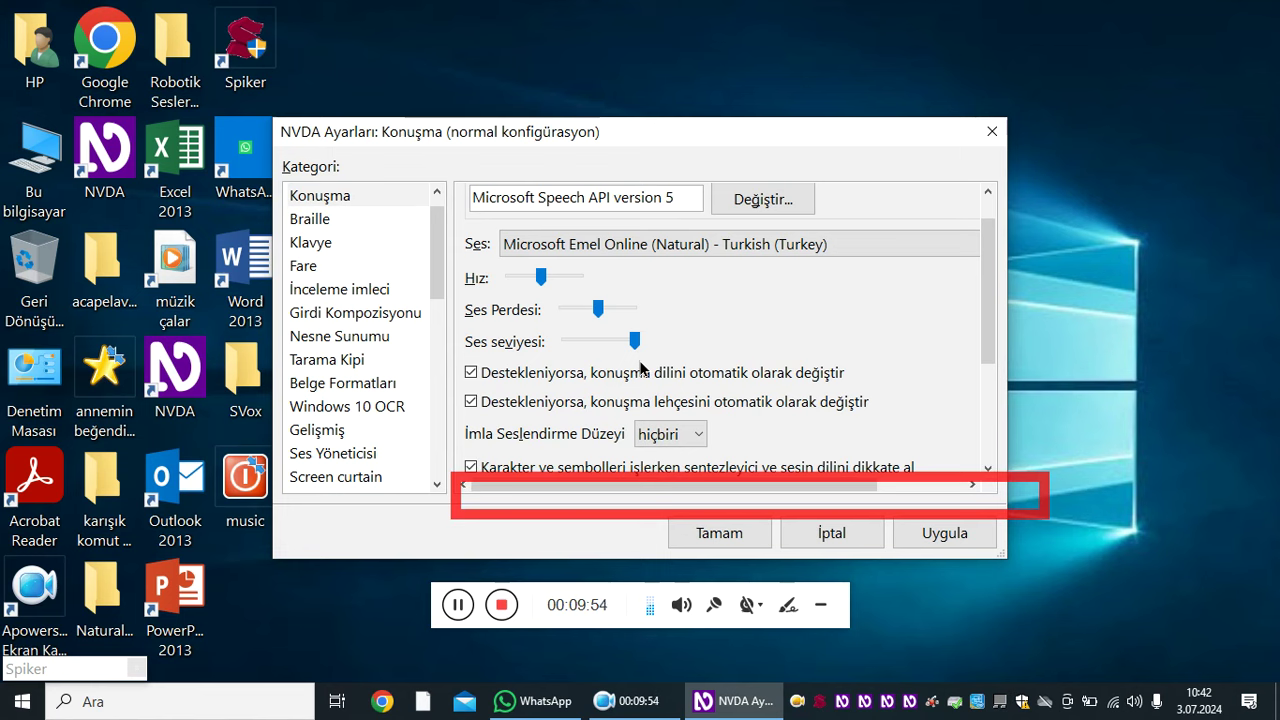
# Review the capital letter pitch, announcement and beep options and the spelling function option, then accept and close the settings.
pyautogui.press('Tab')
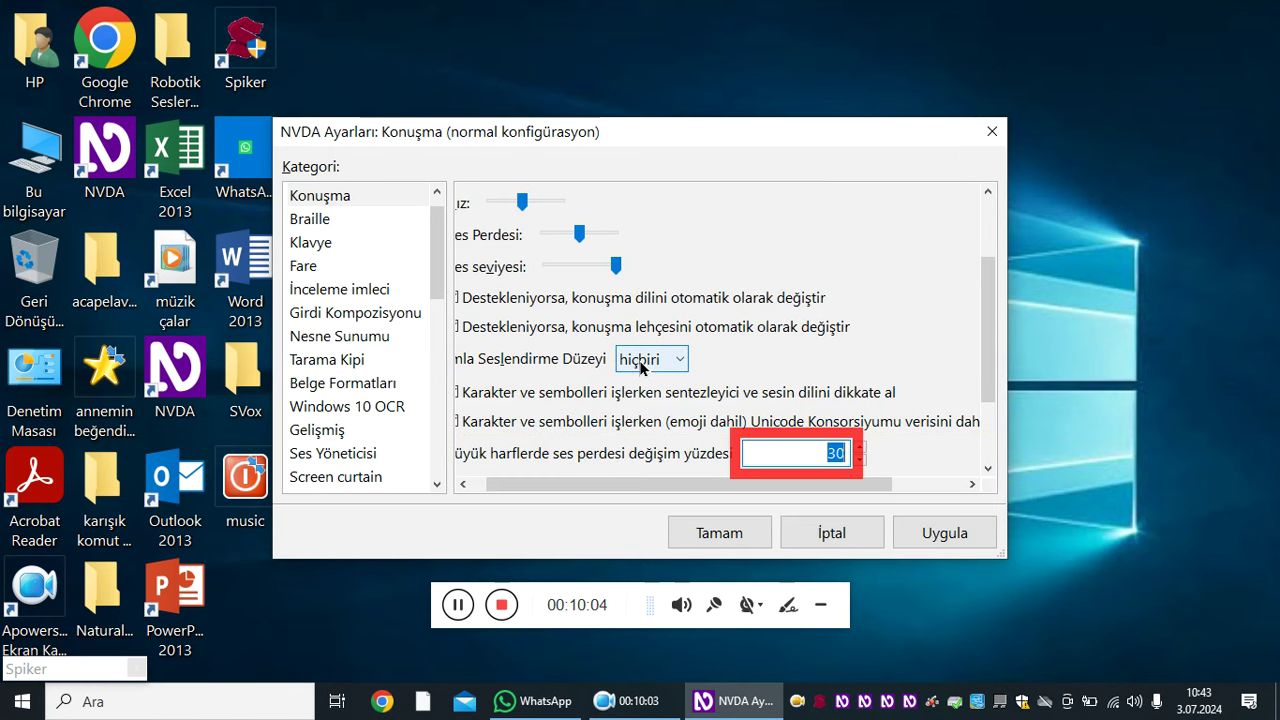
pyautogui.press('Tab')
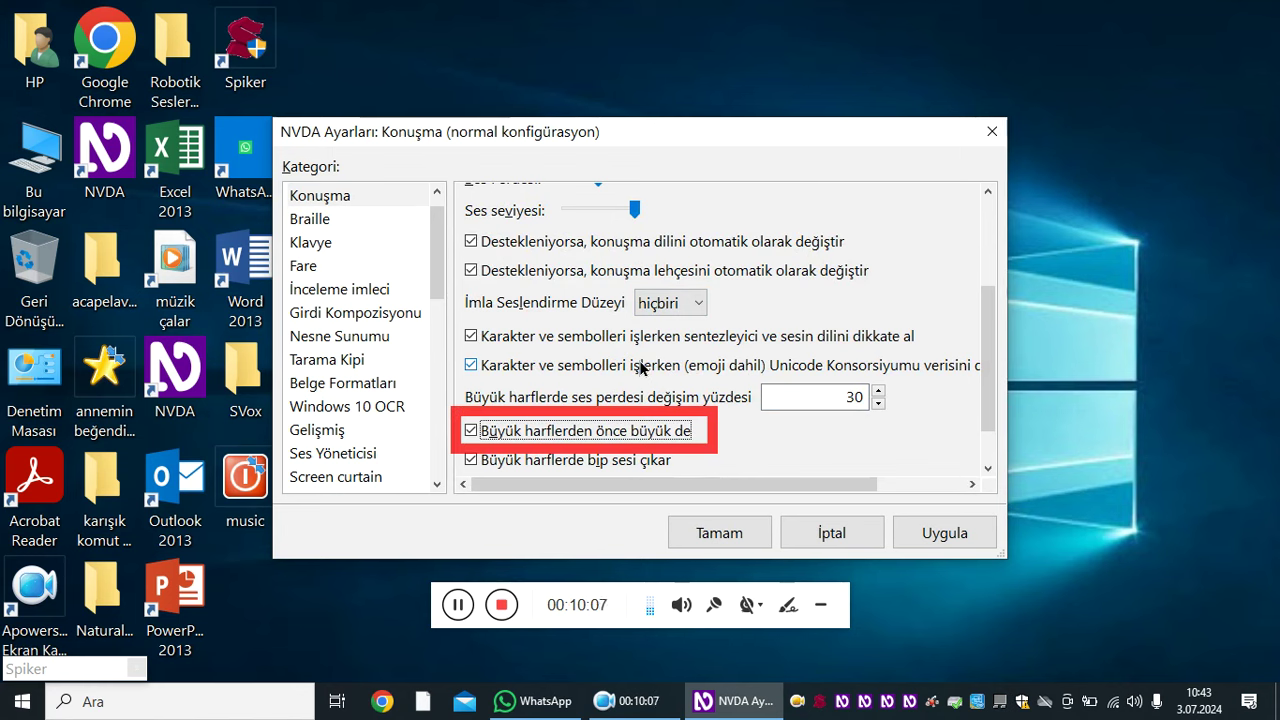
pyautogui.press('Tab')
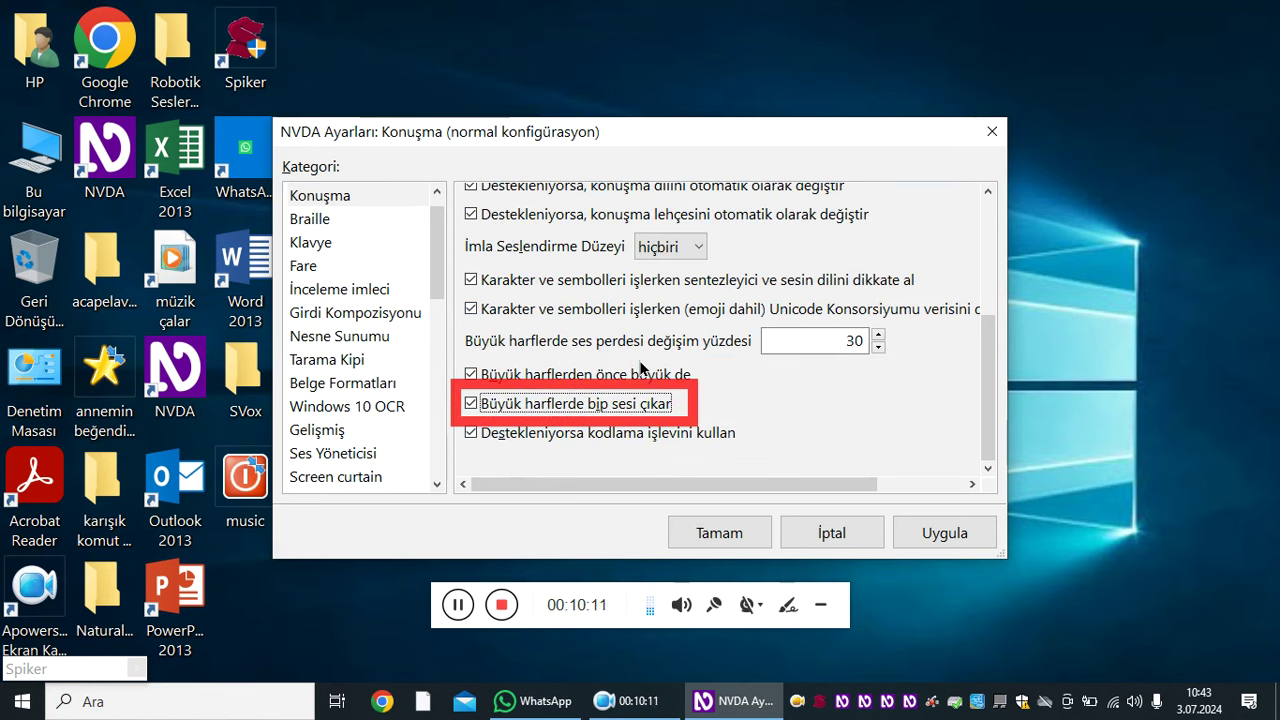
pyautogui.press('Tab')
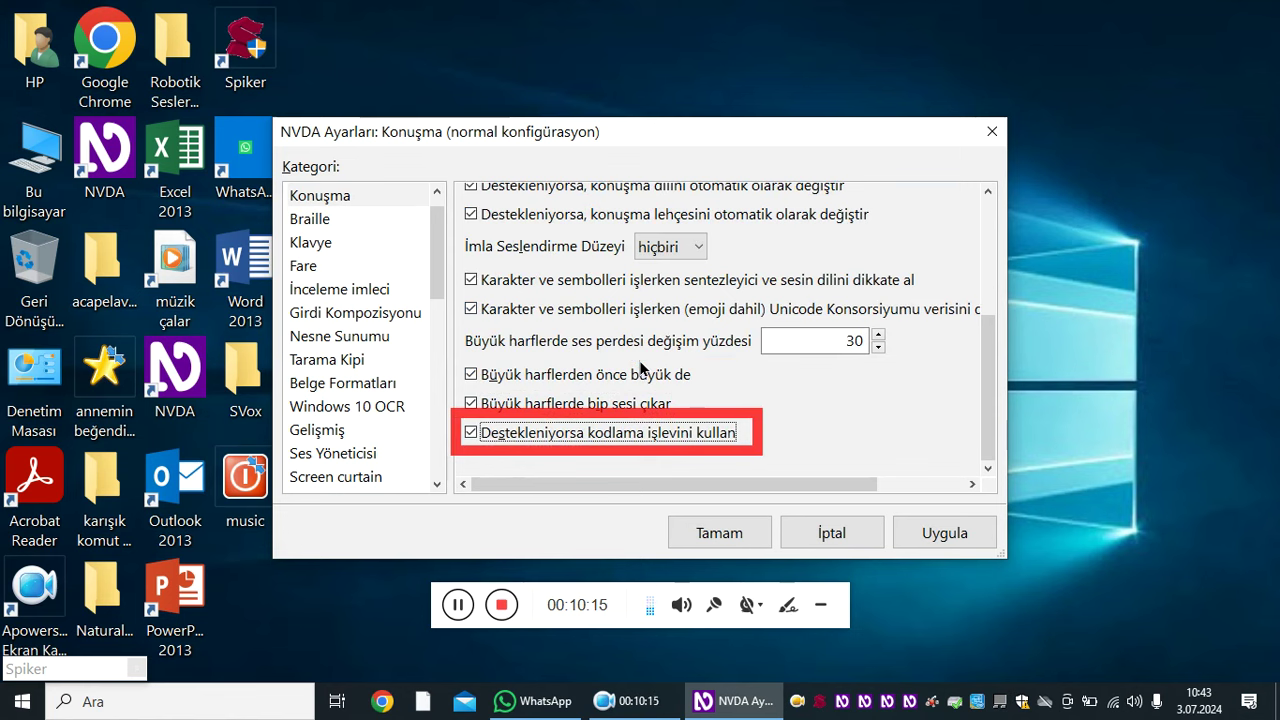
pyautogui.press('Tab')
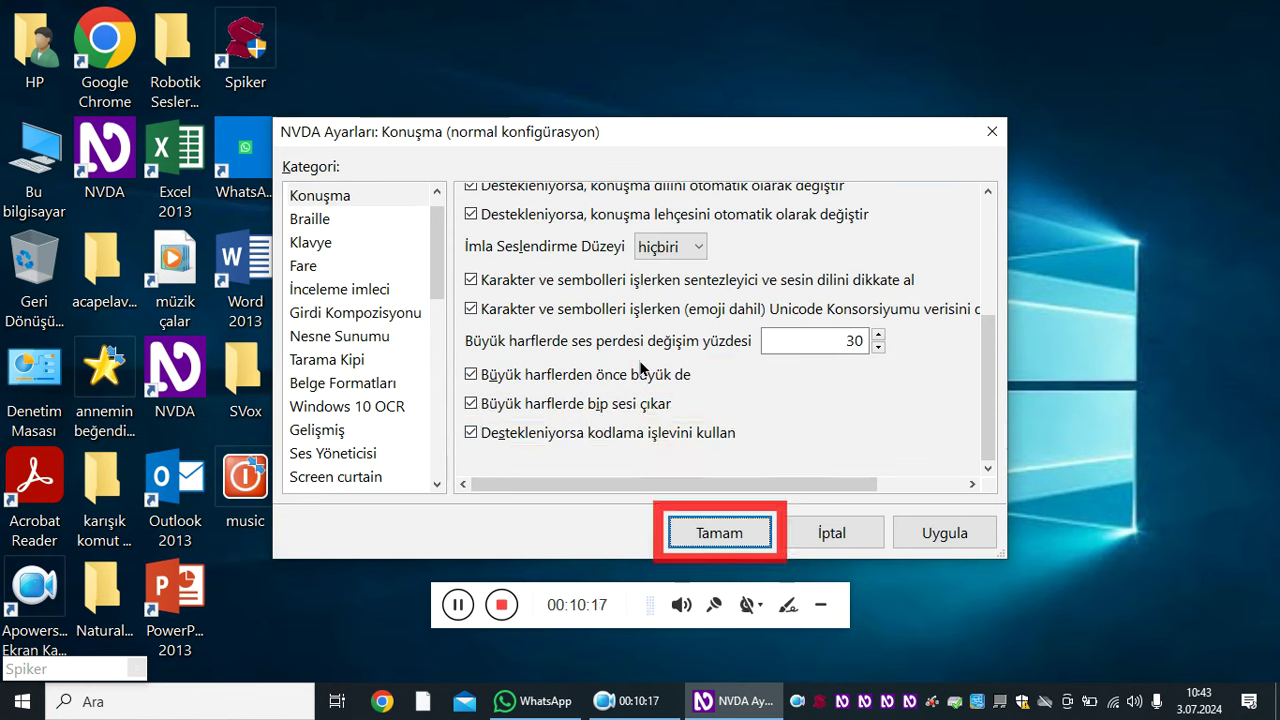
pyautogui.press('Return')
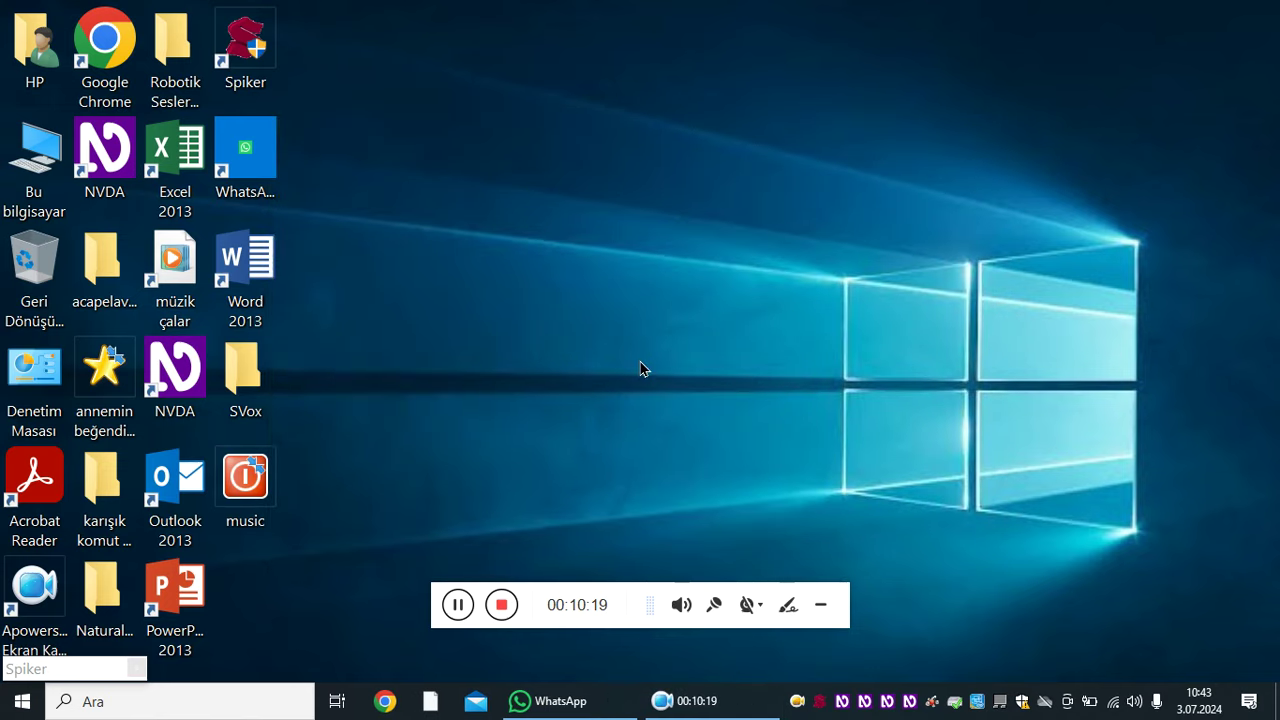
# Open the NVDA menu and expand its Araçlar submenu.
pyautogui.press('Insert+n')
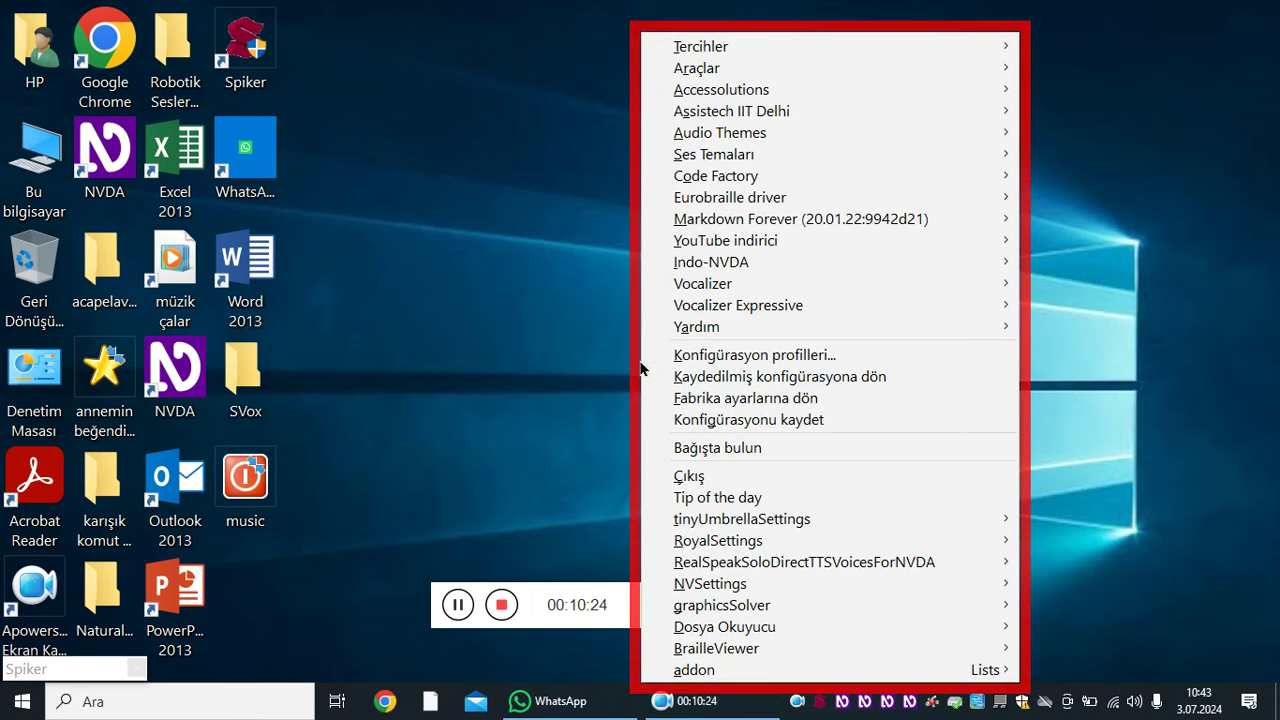
pyautogui.press('Down')
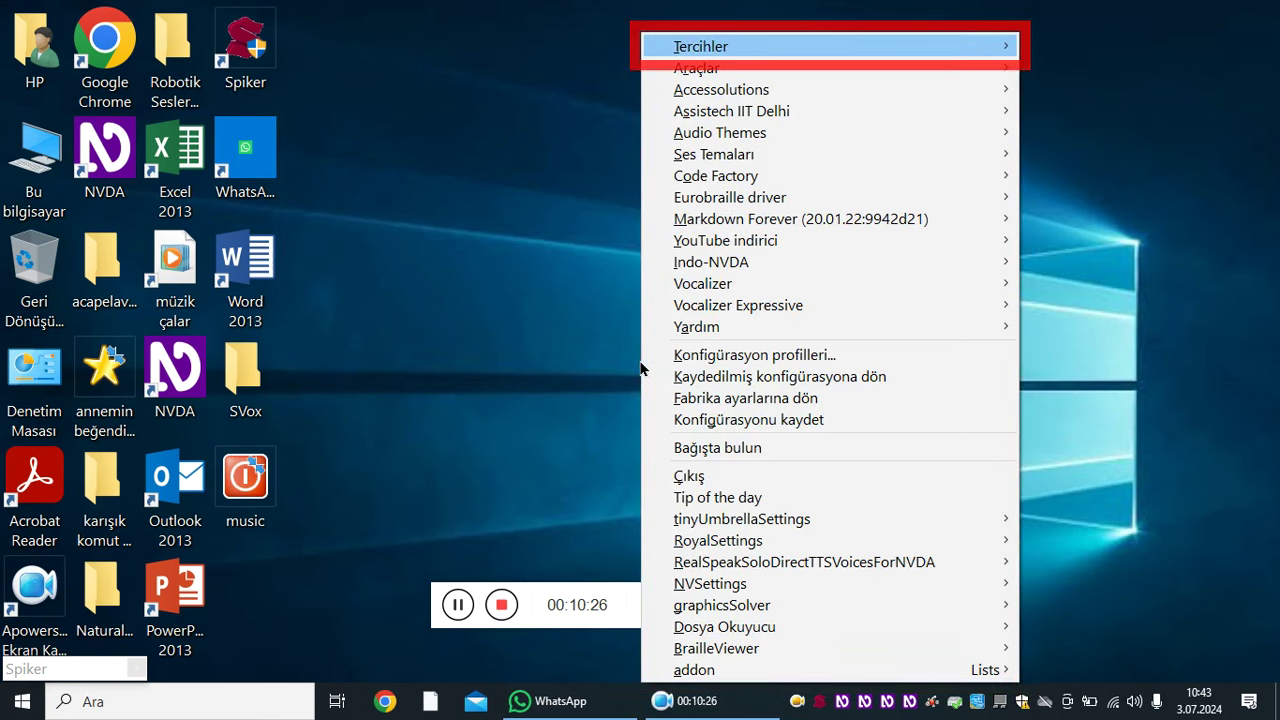
pyautogui.press('Down')
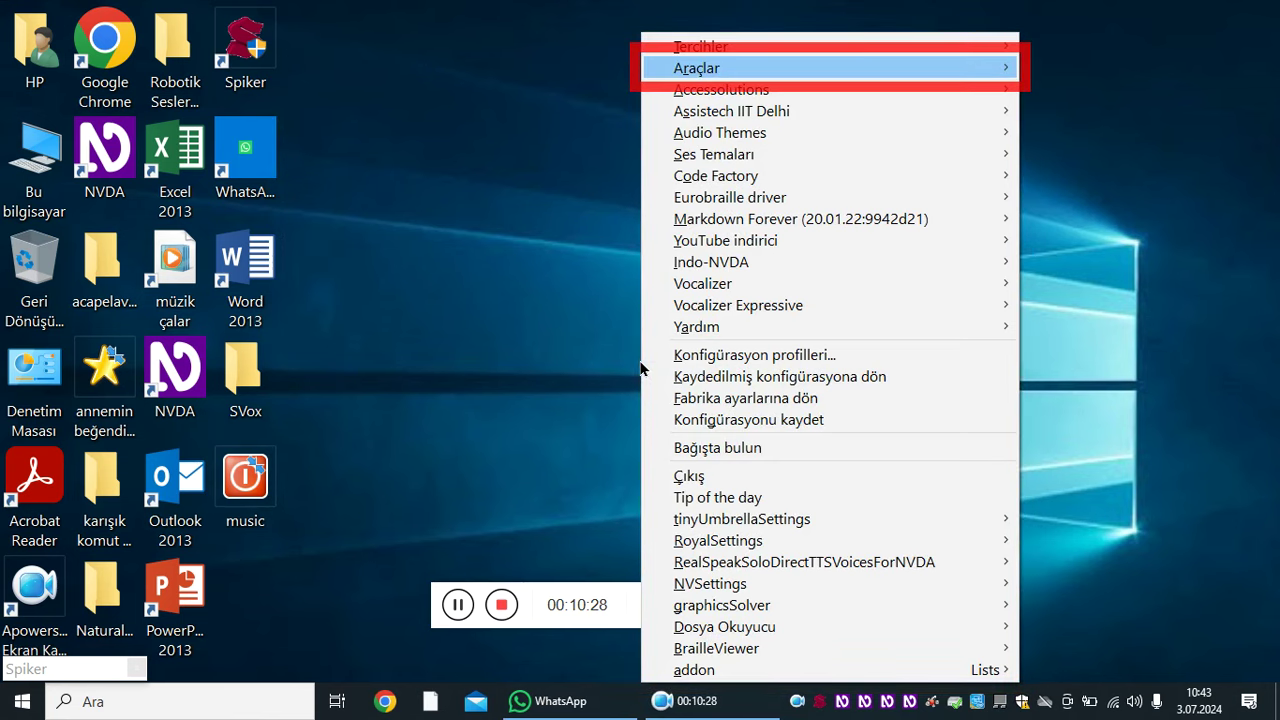
pyautogui.press('Right')
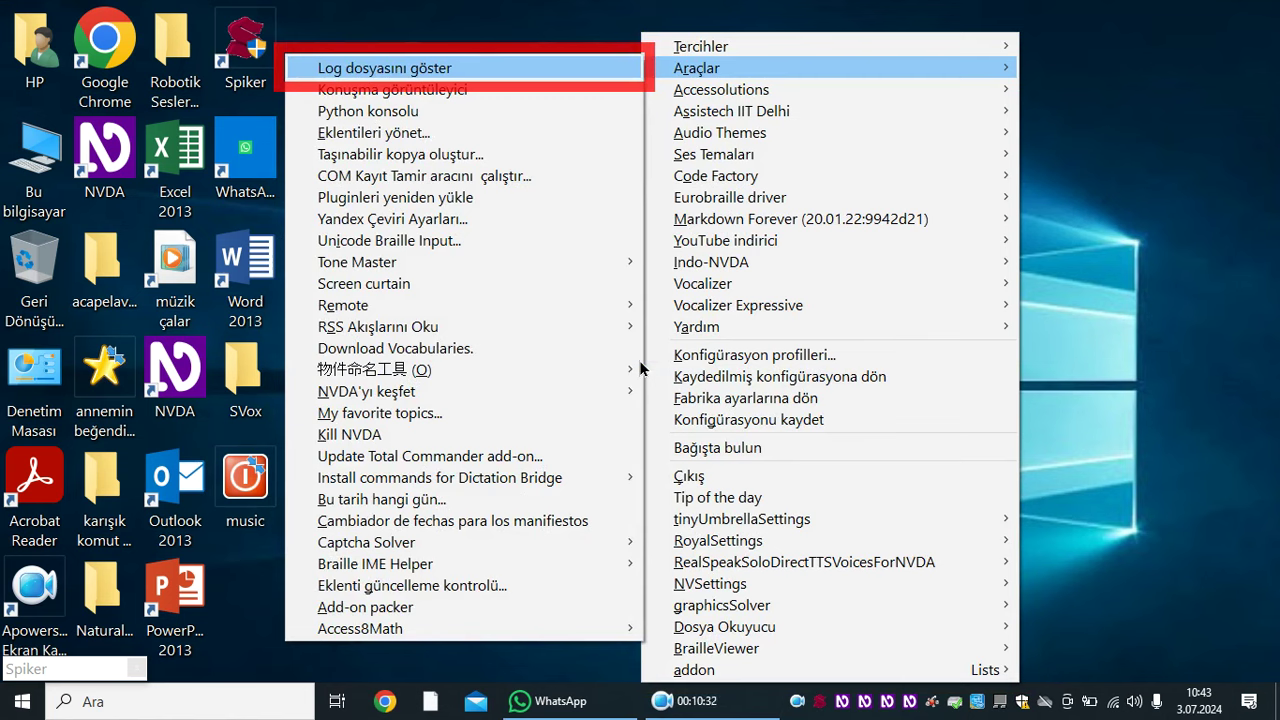
# Look through the Araçlar entries from Konuşma görüntüleyici to Yandex Çeviri Ayarları, then close the NVDA menu.
pyautogui.press('Down')
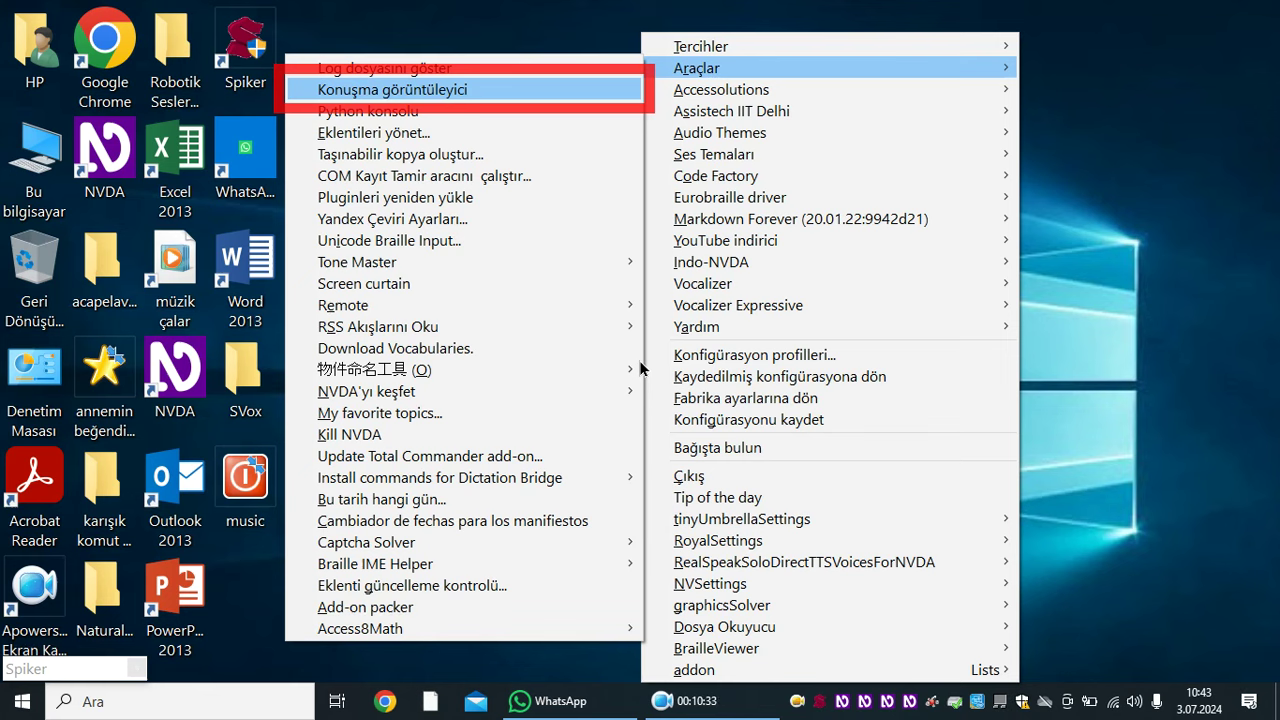
pyautogui.press('Down')
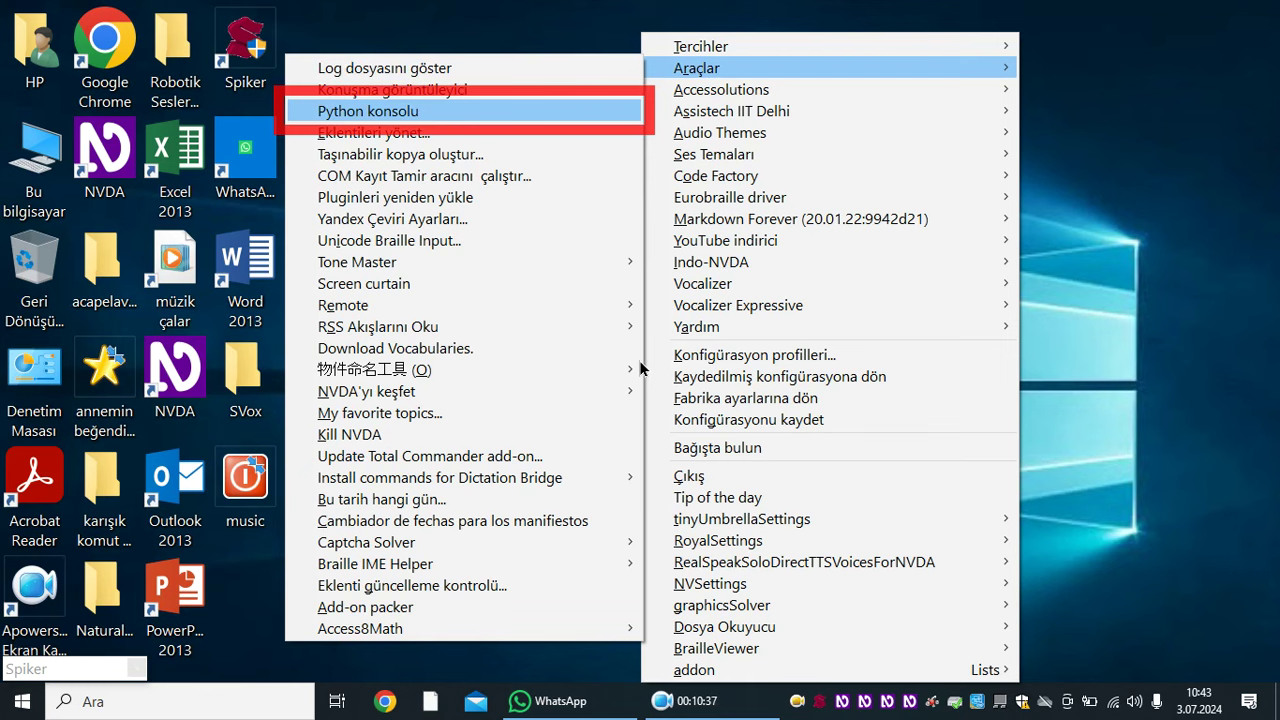
pyautogui.press('Down')
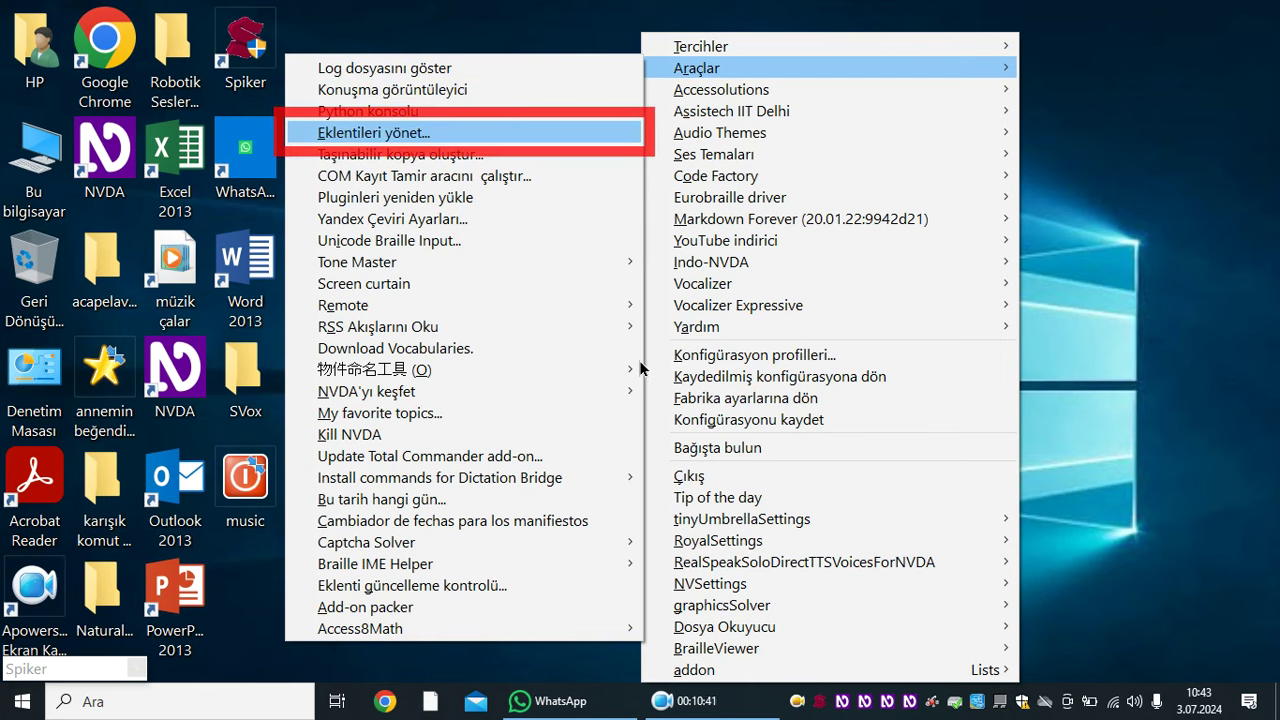
pyautogui.press('Down')
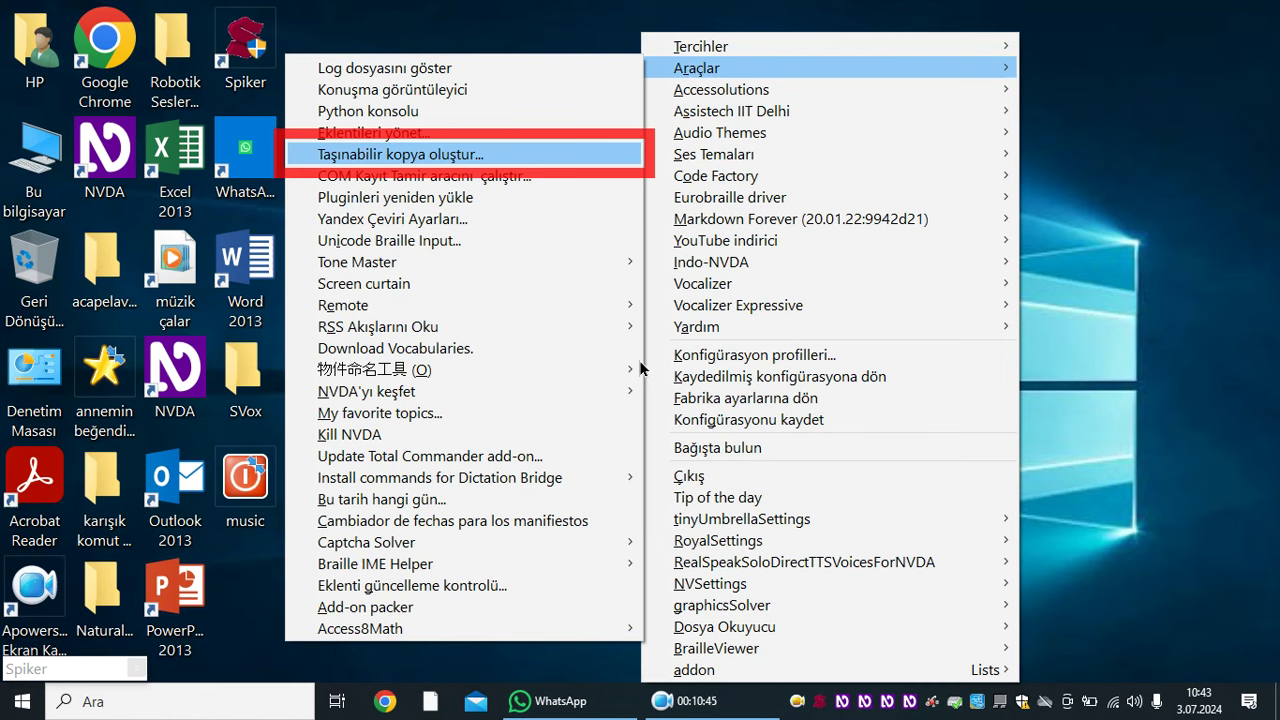
pyautogui.press('Down')
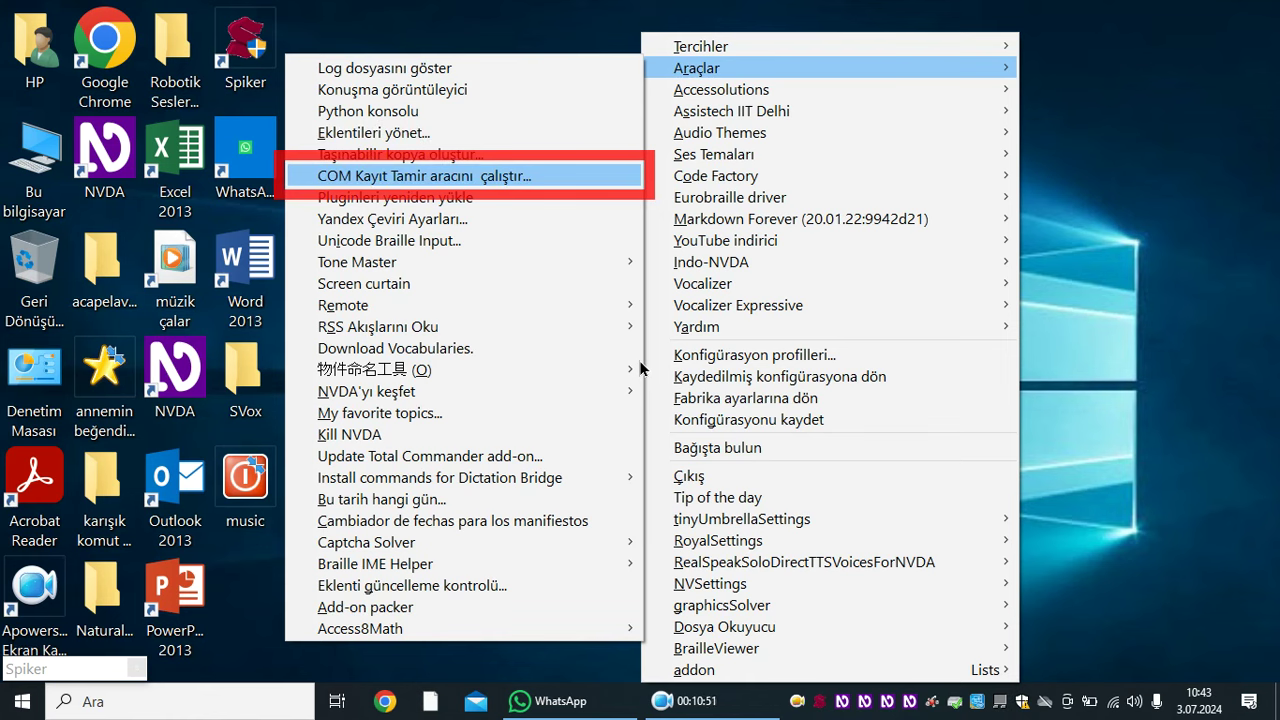
pyautogui.press('Down')
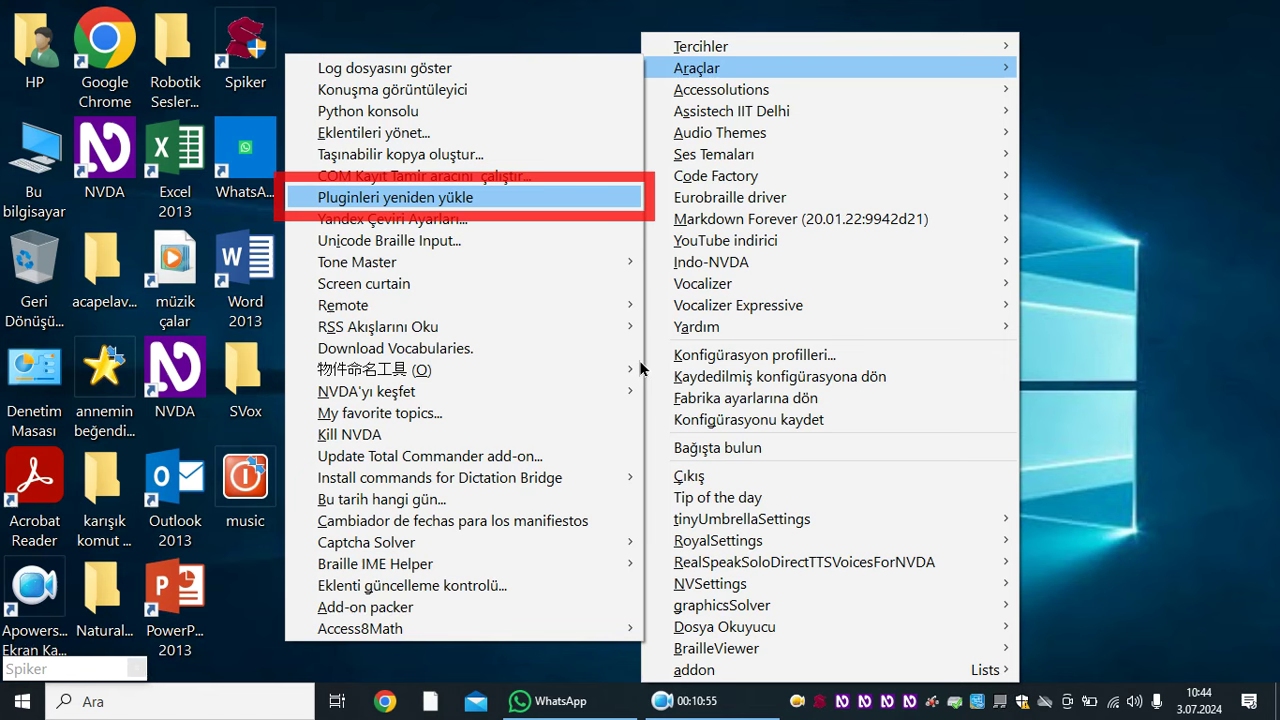
pyautogui.press('Down')
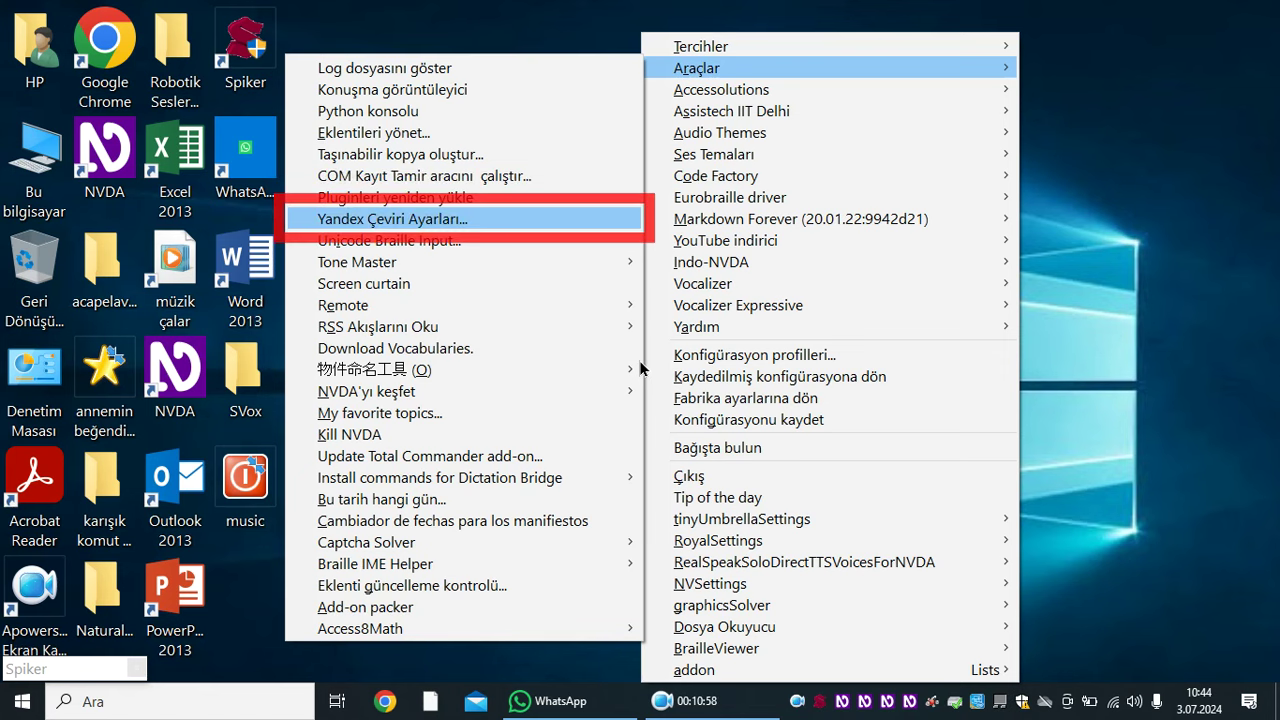
pyautogui.press('Escape')
pyautogui.press('Escape')
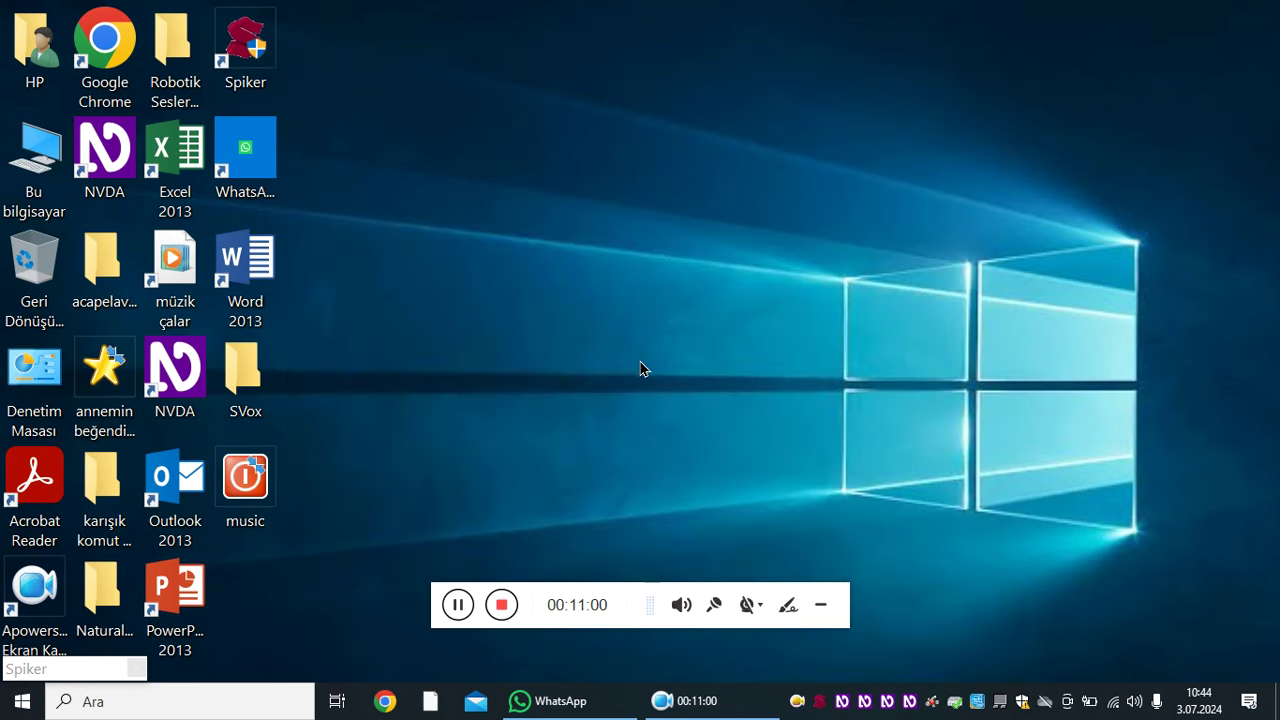